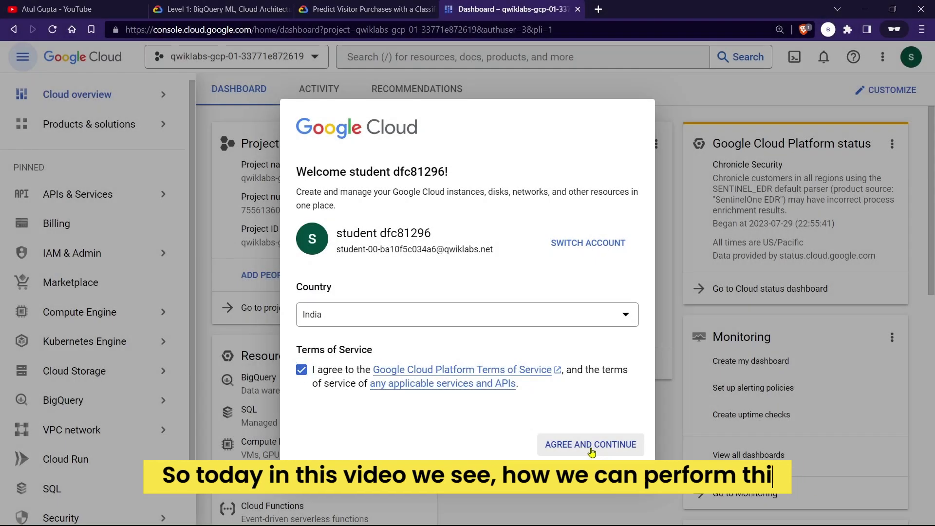
Step: Accept the Google Cloud terms of service, open the BigQuery SQL workspace, and dismiss its welcome message
{"action": "left_click", "coordinate": [591, 446]}
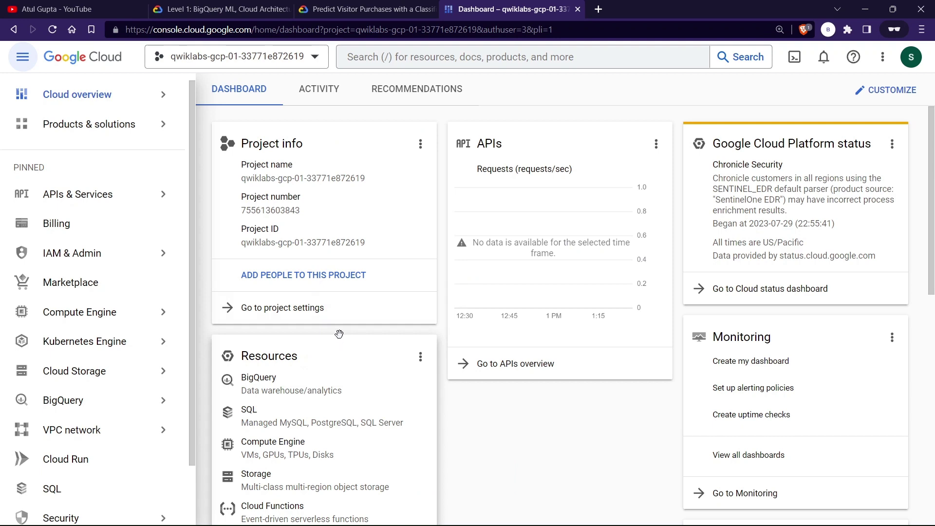
{"action": "mouse_move", "coordinate": [60, 406]}
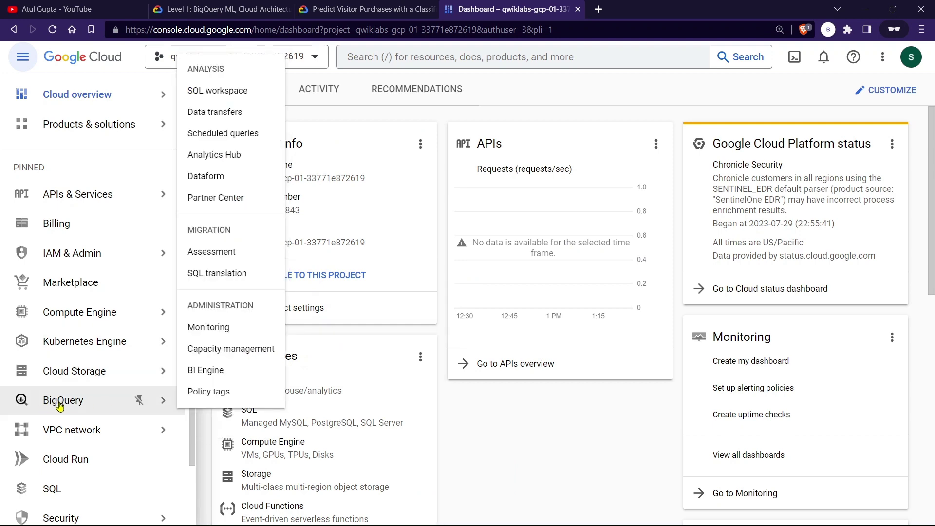
{"action": "left_click", "coordinate": [203, 94]}
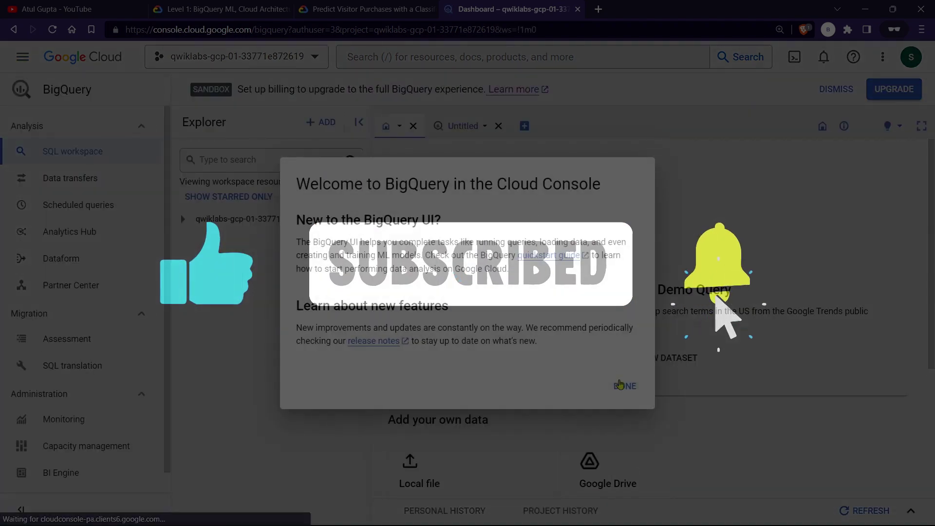
{"action": "left_click", "coordinate": [621, 385]}
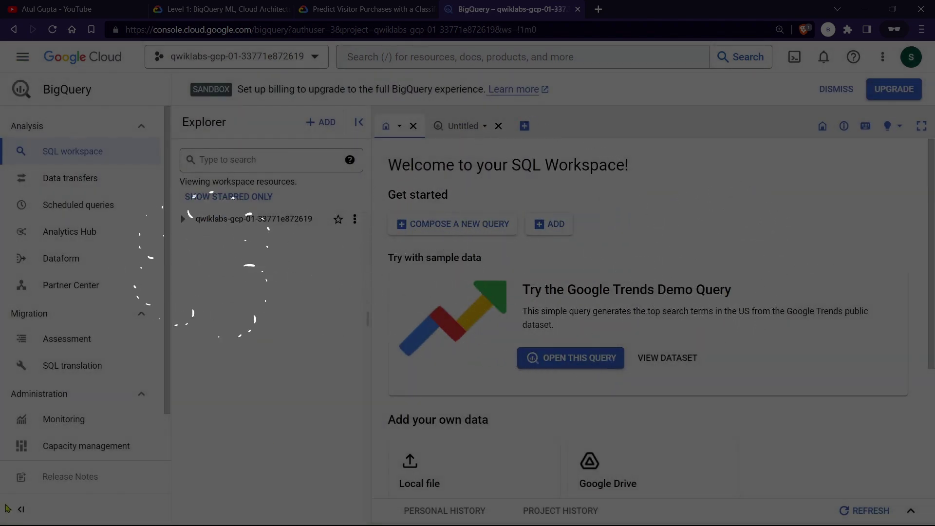
{"action": "left_click", "coordinate": [22, 509]}
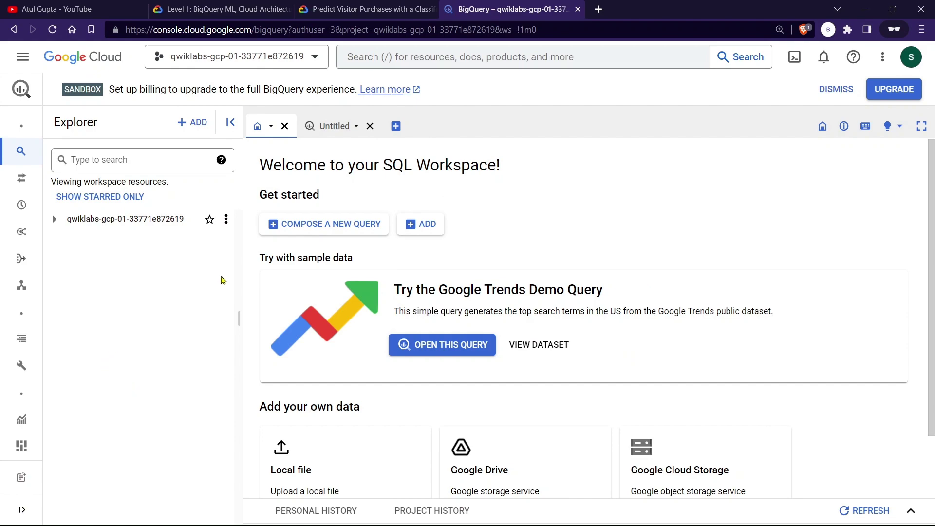
Step: Switch to the lab instructions and copy the project name data-to-insights from the "Access the course dataset" section
{"action": "key", "text": "ctrl+shift+Tab"}
{"action": "left_click", "coordinate": [785, 152]}
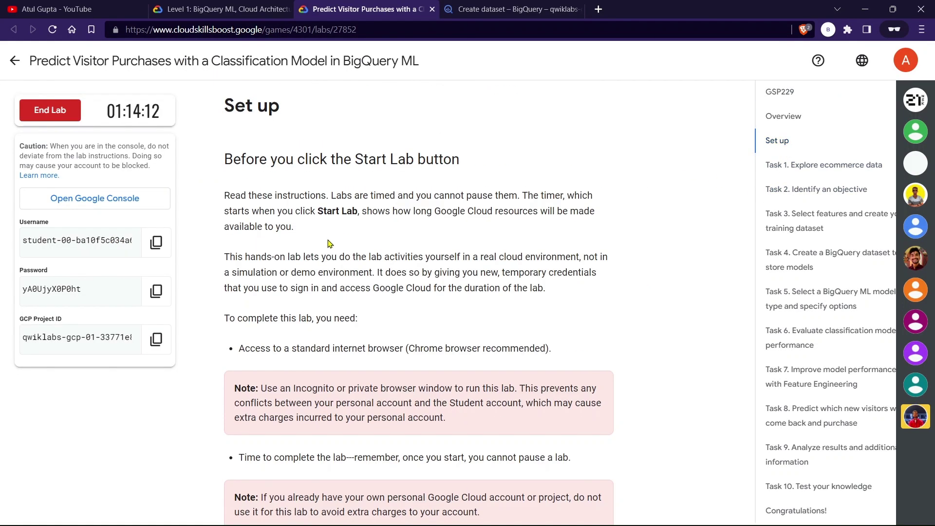
{"action": "scroll", "coordinate": [314, 249], "scroll_direction": "down", "scroll_amount": 10}
{"action": "scroll", "coordinate": [307, 250], "scroll_direction": "down", "scroll_amount": 15}
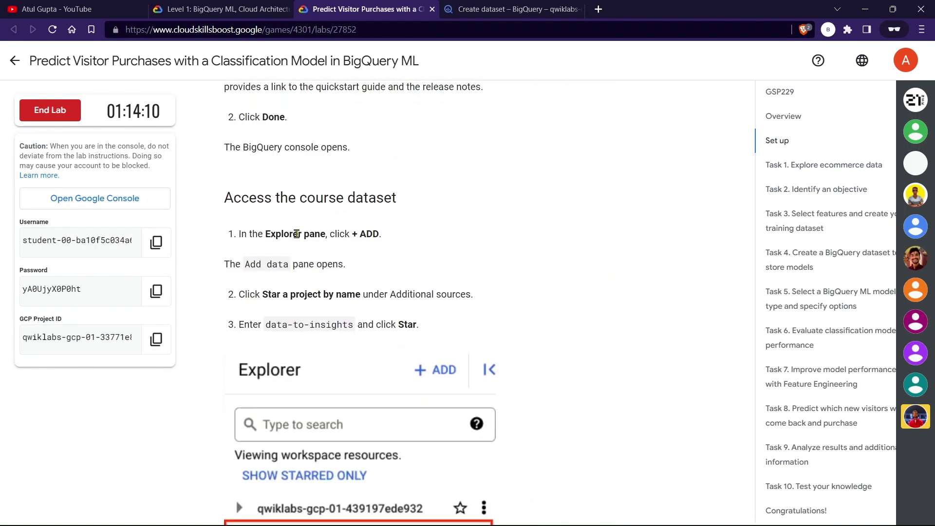
{"action": "left_click_drag", "start_coordinate": [220, 139], "coordinate": [476, 132]}
{"action": "left_click", "coordinate": [326, 209]}
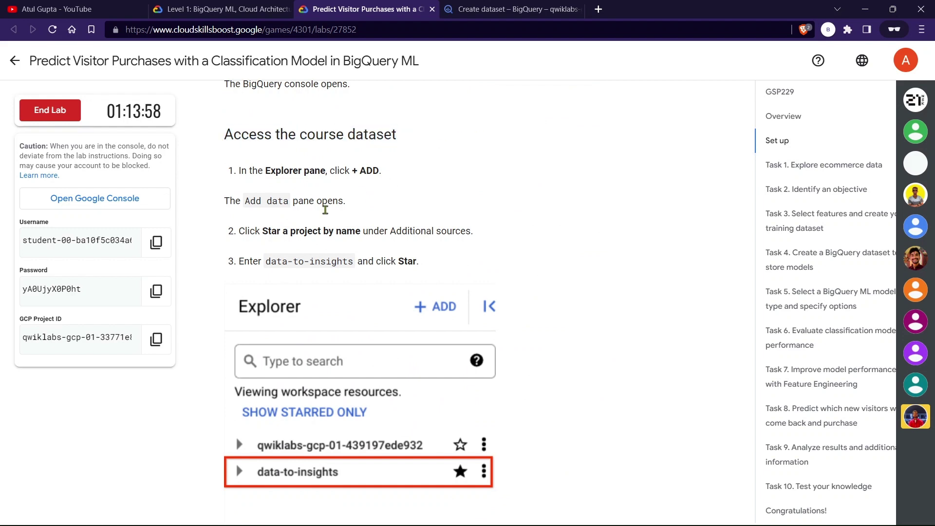
{"action": "right_click", "coordinate": [329, 261]}
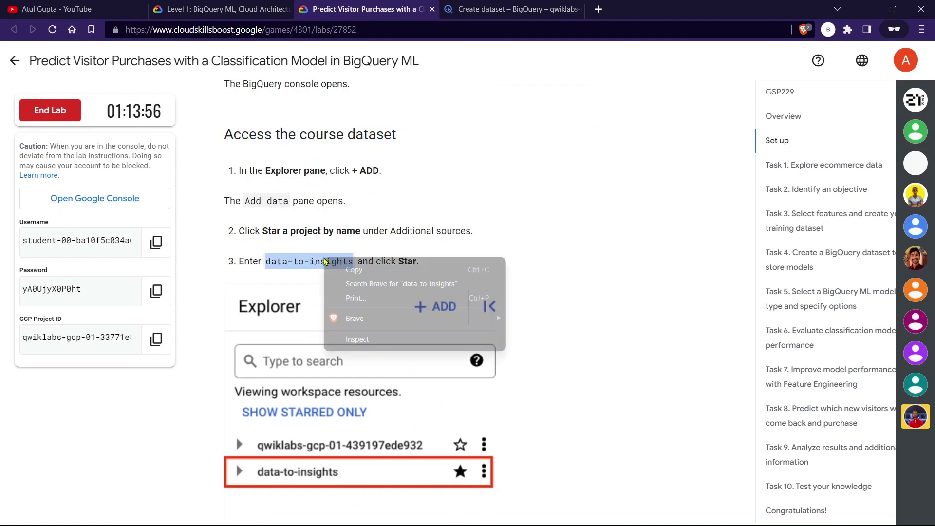
{"action": "left_click", "coordinate": [354, 268]}
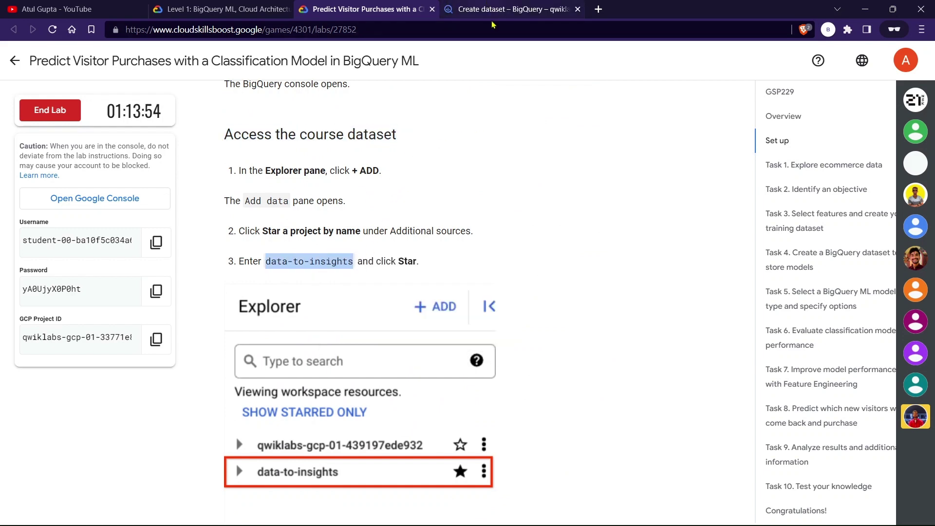
Step: Star the data-to-insights project by name in the BigQuery Explorer
{"action": "scroll", "coordinate": [527, 187], "scroll_direction": "down", "scroll_amount": 4}
{"action": "scroll", "coordinate": [488, 188], "scroll_direction": "up", "scroll_amount": 4}
{"action": "key", "text": "ctrl+Tab"}
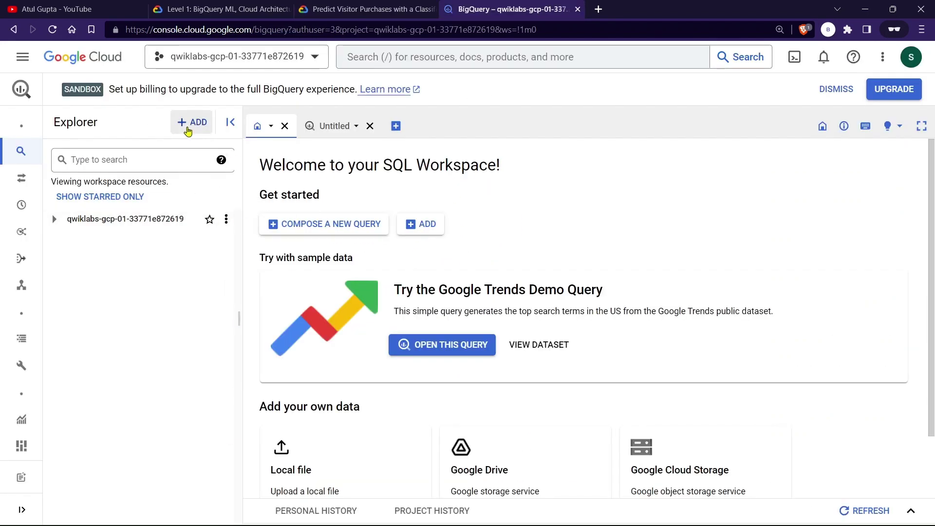
{"action": "left_click", "coordinate": [193, 122]}
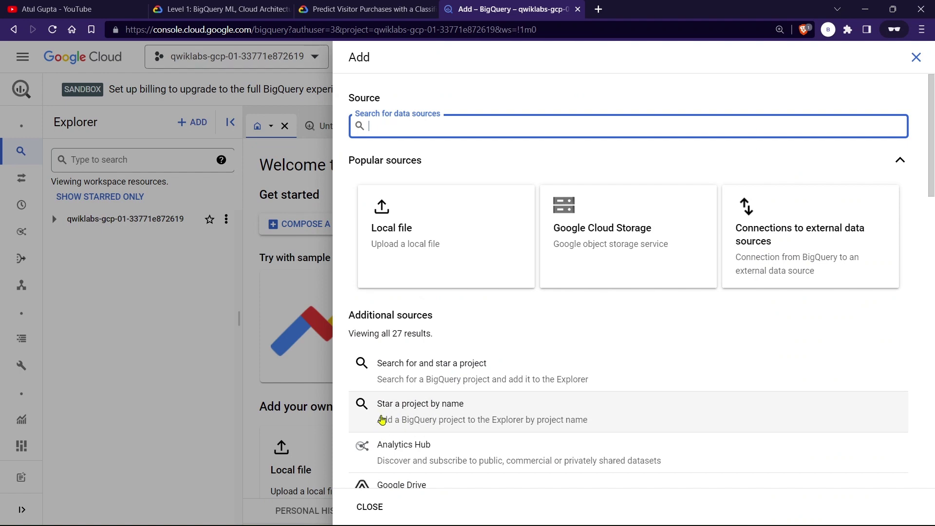
{"action": "left_click", "coordinate": [398, 416]}
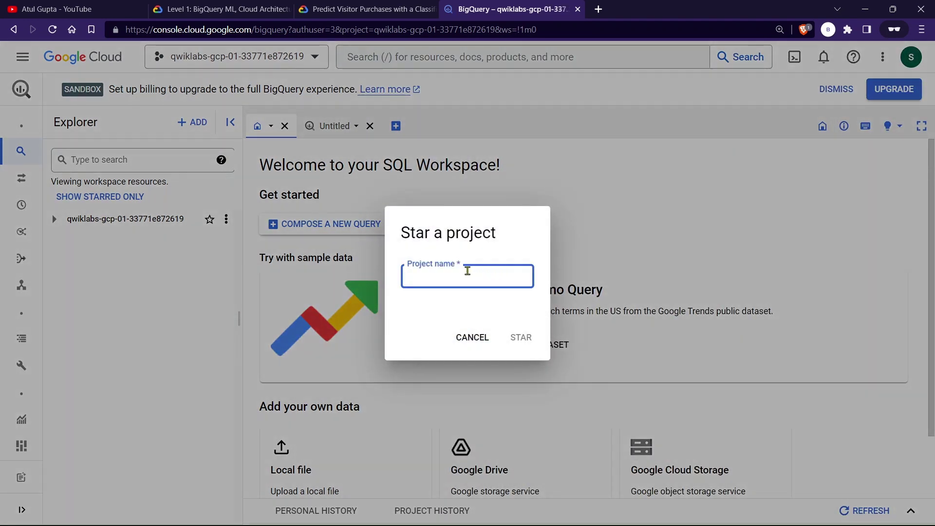
{"action": "left_click", "coordinate": [506, 337]}
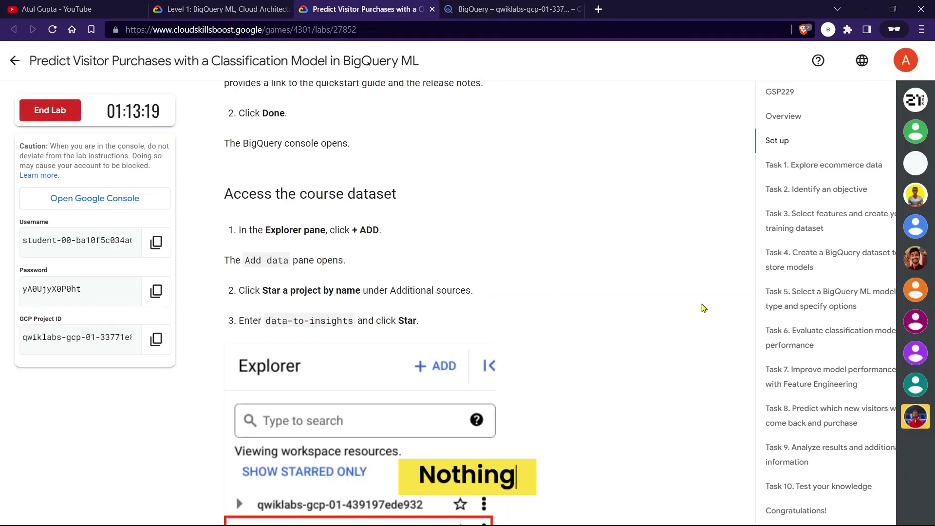
Step: Copy the dataset ID "ecommerce" from Task 4 of the lab instructions
{"action": "left_click", "coordinate": [824, 253]}
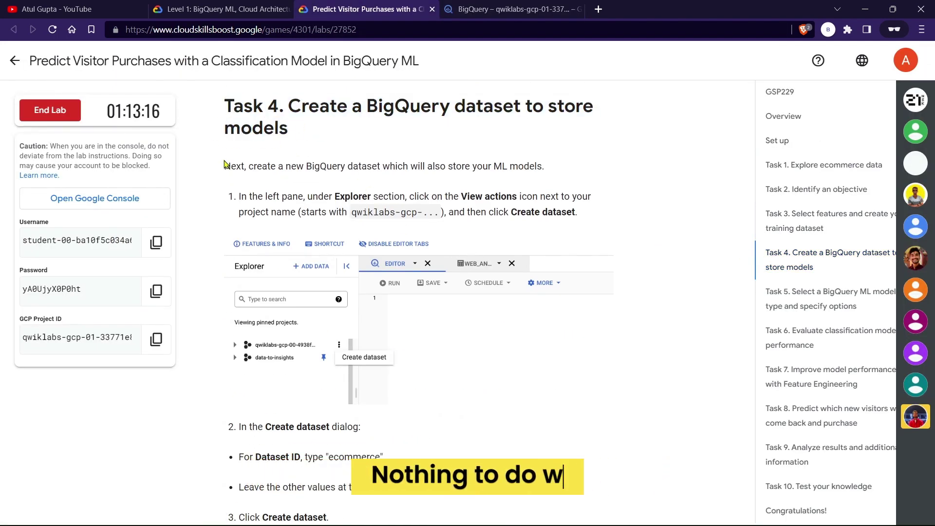
{"action": "scroll", "coordinate": [326, 285], "scroll_direction": "down", "scroll_amount": 5}
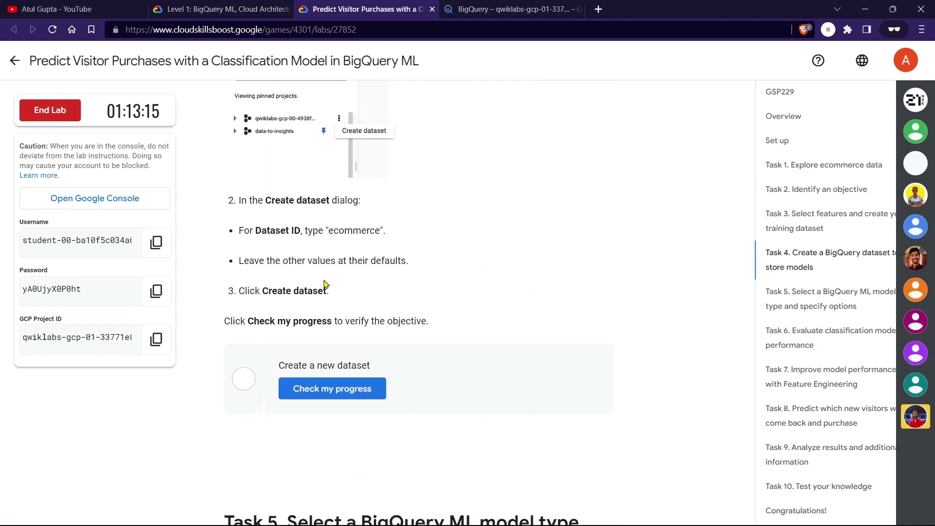
{"action": "left_click", "coordinate": [337, 237]}
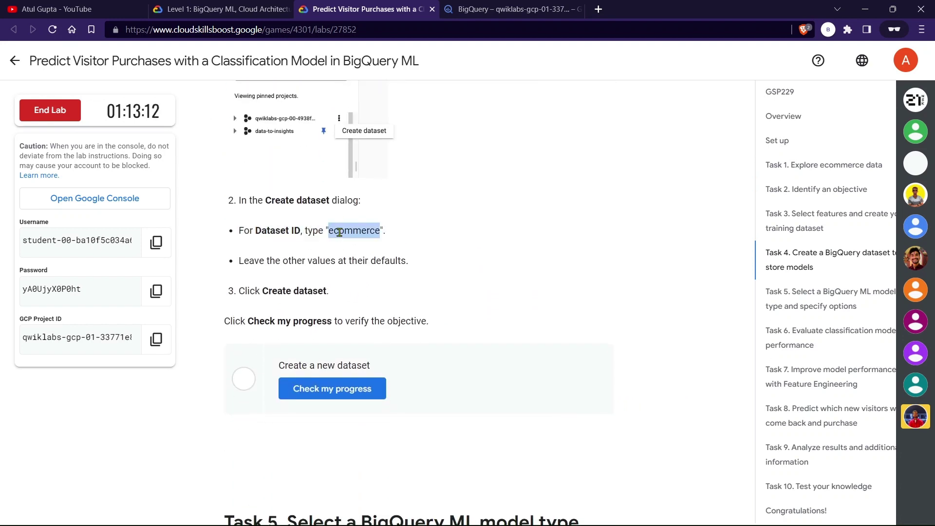
{"action": "right_click", "coordinate": [340, 233]}
{"action": "left_click", "coordinate": [363, 243]}
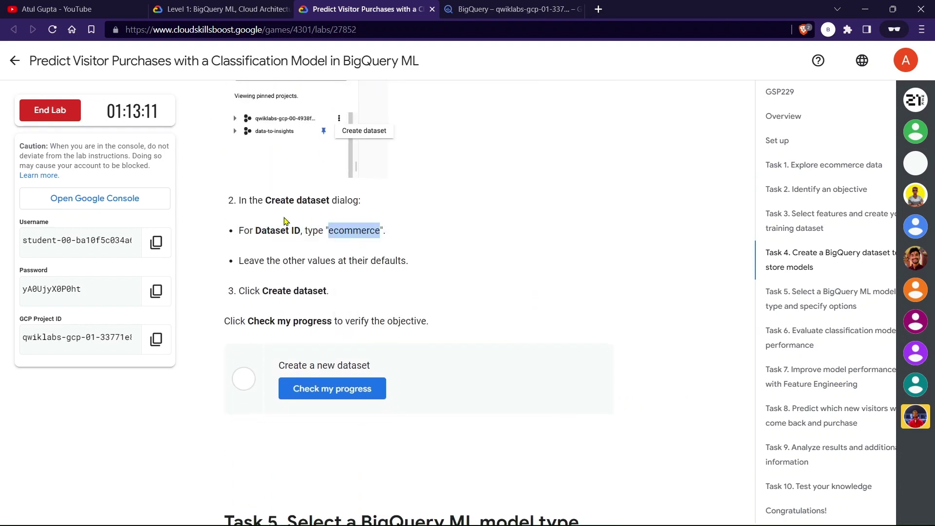
{"action": "left_click", "coordinate": [388, 231]}
Step: Create a dataset with the ID ecommerce in the lab's BigQuery project and close the workspace welcome page
{"action": "left_click", "coordinate": [511, 9]}
{"action": "left_click", "coordinate": [227, 219]}
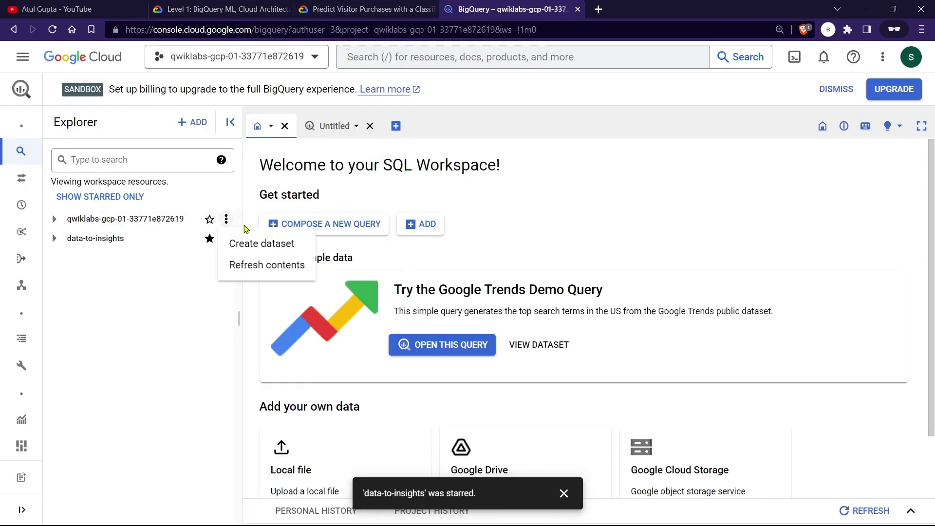
{"action": "left_click", "coordinate": [244, 243]}
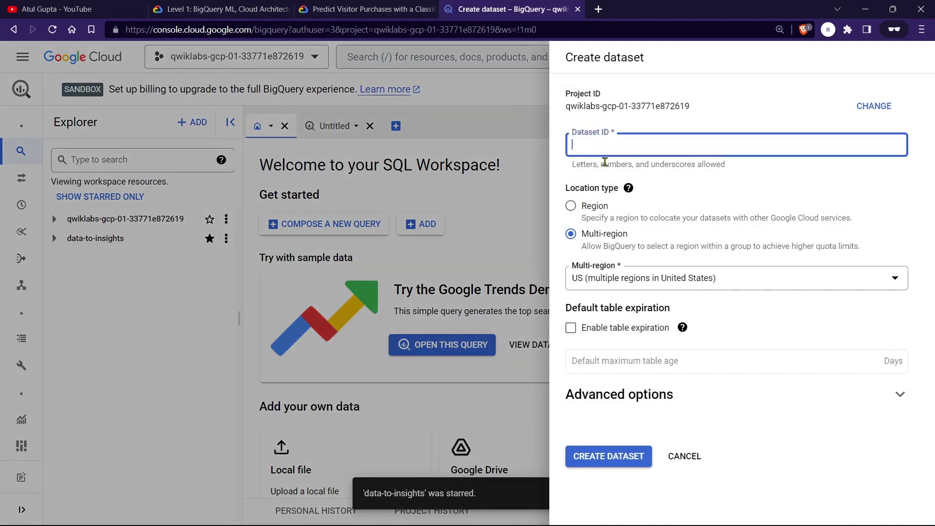
{"action": "left_click", "coordinate": [571, 455]}
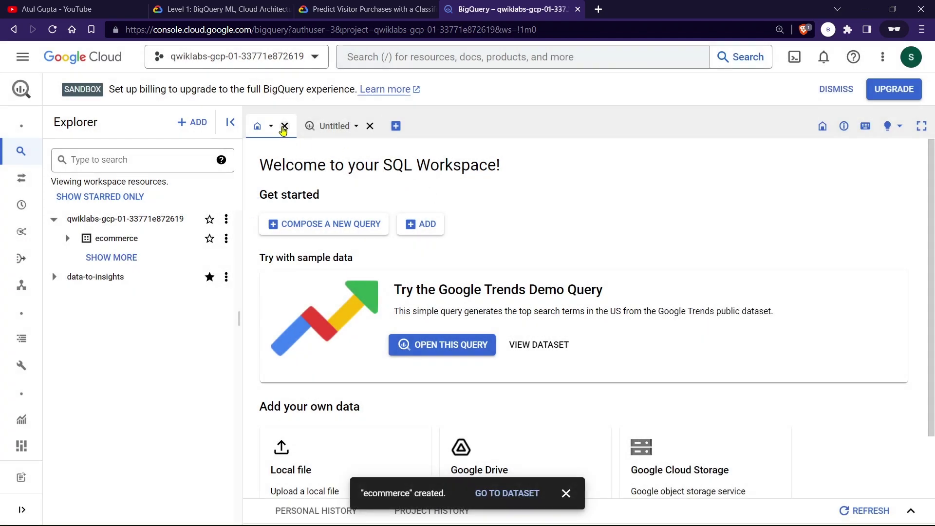
{"action": "left_click", "coordinate": [285, 126]}
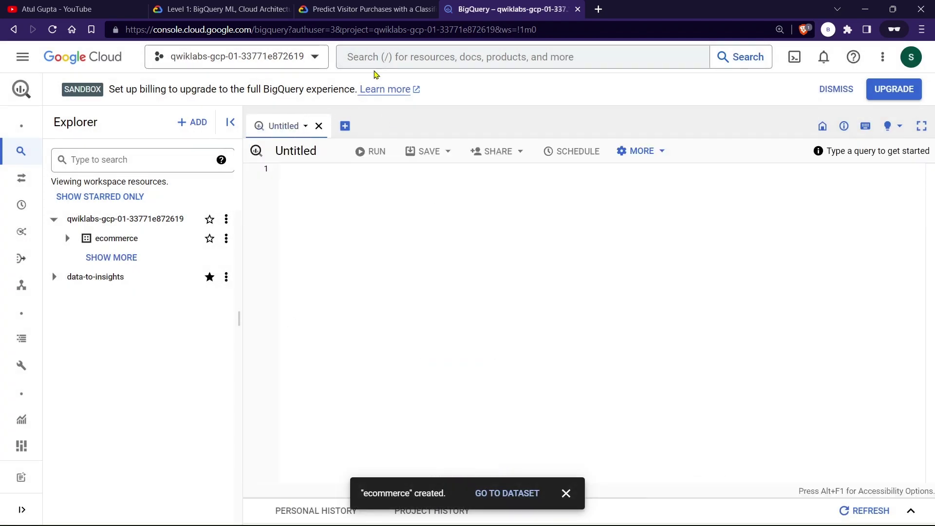
Step: Check the lab progress for the "Create a new dataset" objective in Task 4
{"action": "left_click", "coordinate": [407, 5]}
{"action": "scroll", "coordinate": [379, 295], "scroll_direction": "down", "scroll_amount": 2}
{"action": "left_click", "coordinate": [324, 320]}
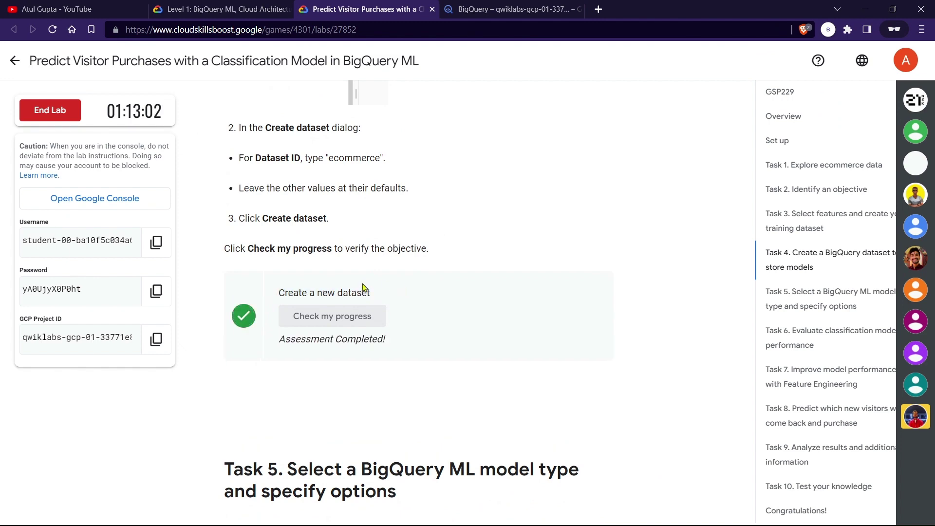
Step: Copy the Task 5 query that creates and trains the ecommerce.classification_model
{"action": "scroll", "coordinate": [363, 288], "scroll_direction": "down", "scroll_amount": 6}
{"action": "triple_click", "coordinate": [397, 192]}
{"action": "left_click", "coordinate": [413, 205]}
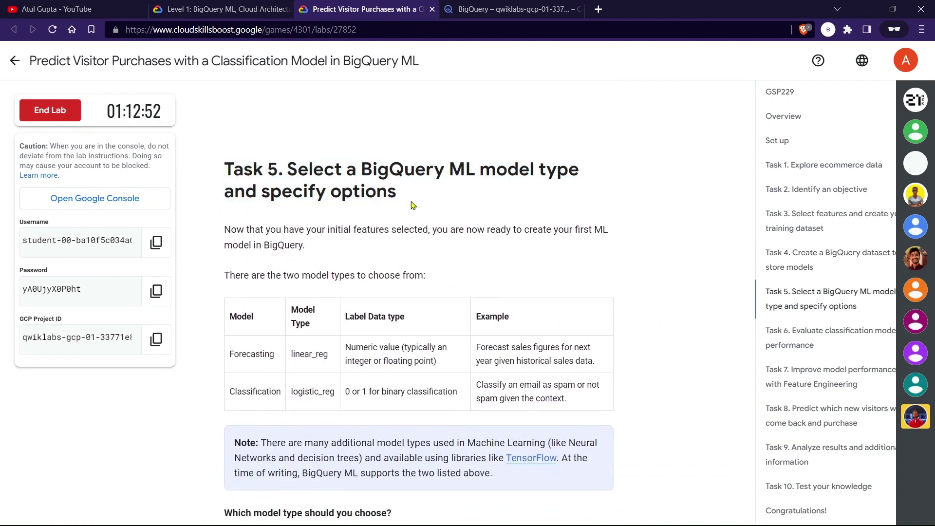
{"action": "scroll", "coordinate": [414, 205], "scroll_direction": "down", "scroll_amount": 12}
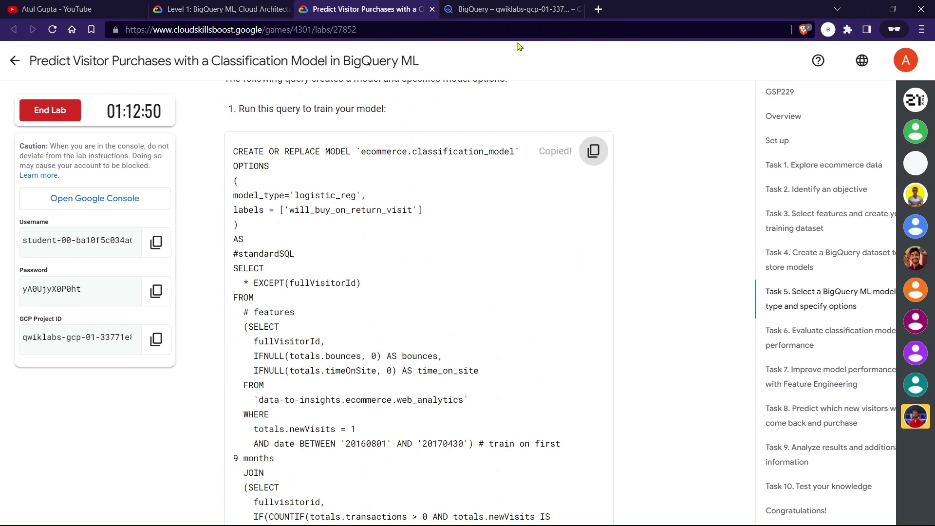
Step: Paste the model-training query into the empty BigQuery editor, run it, and read the message about the created model
{"action": "left_click", "coordinate": [511, 9]}
{"action": "key", "text": "ctrl+v"}
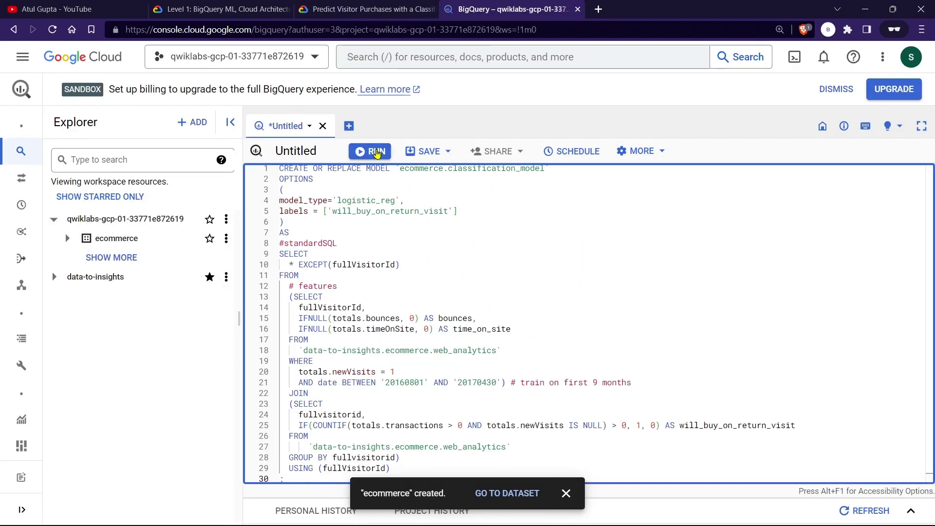
{"action": "left_click", "coordinate": [373, 151]}
{"action": "left_click", "coordinate": [566, 493]}
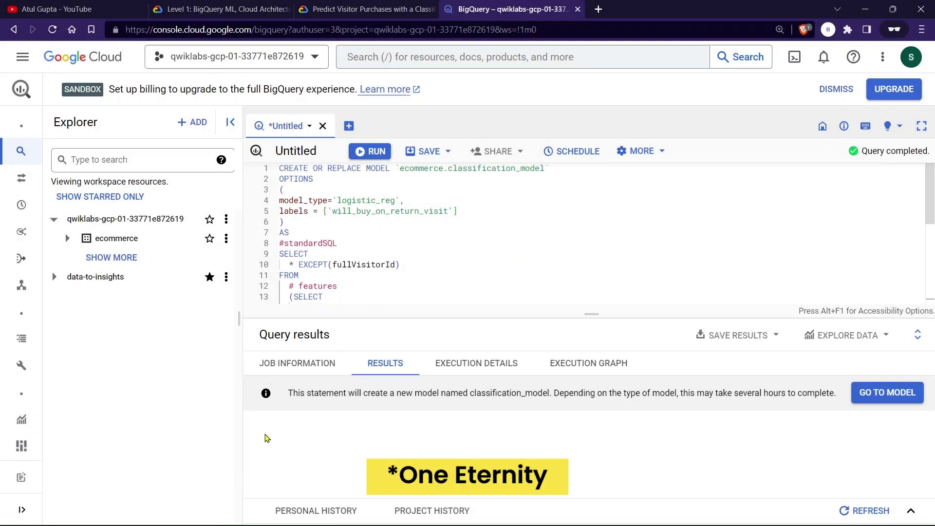
{"action": "left_click_drag", "start_coordinate": [288, 393], "coordinate": [709, 397]}
{"action": "left_click", "coordinate": [789, 395]}
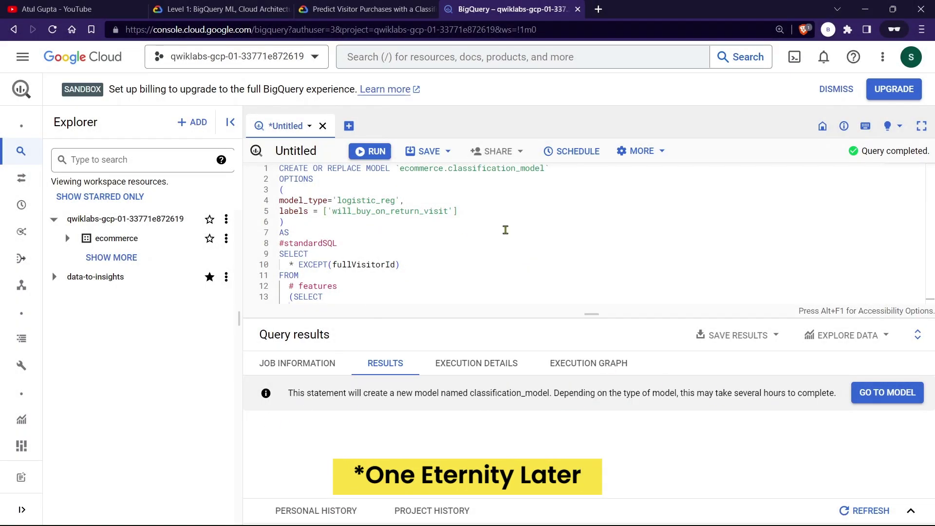
Step: Check the lab progress for the "Create a model and specify model options" objective in Task 5
{"action": "left_click", "coordinate": [378, 9]}
{"action": "scroll", "coordinate": [451, 267], "scroll_direction": "down", "scroll_amount": 12}
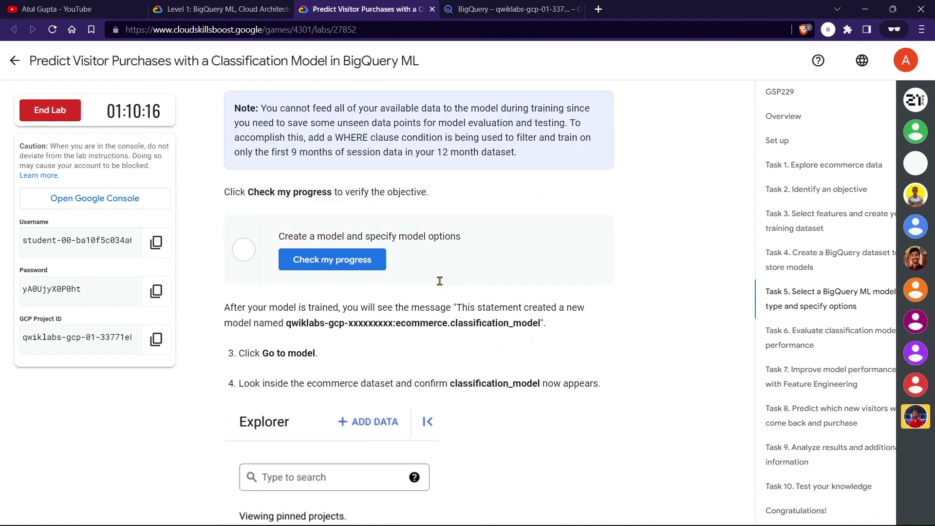
{"action": "left_click", "coordinate": [340, 235]}
{"action": "left_click_drag", "start_coordinate": [277, 203], "coordinate": [480, 205]}
{"action": "left_click", "coordinate": [478, 209]}
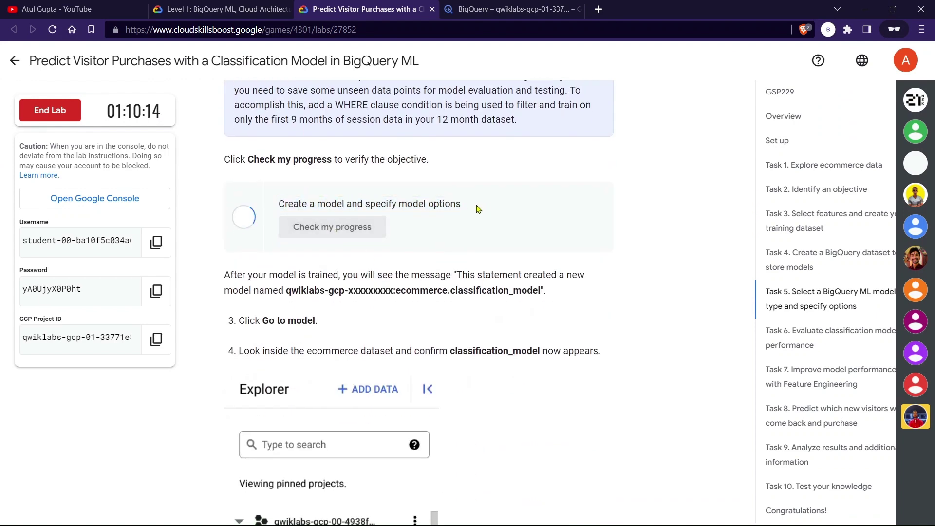
Step: Read the instructions on finding classification_model in the ecommerce dataset and on evaluating its performance with ML.EVALUATE in Task 6
{"action": "scroll", "coordinate": [478, 251], "scroll_direction": "down", "scroll_amount": 6}
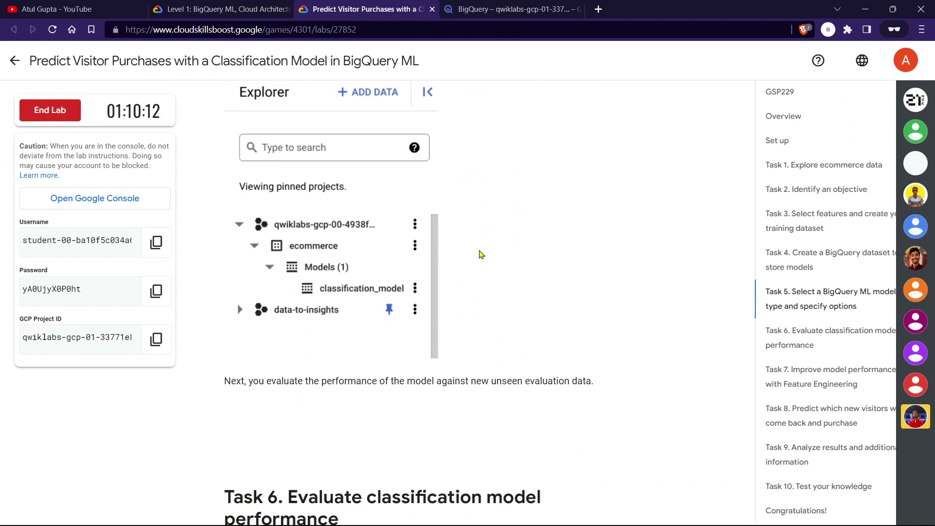
{"action": "scroll", "coordinate": [487, 249], "scroll_direction": "up", "scroll_amount": 3}
{"action": "left_click_drag", "start_coordinate": [229, 205], "coordinate": [613, 209]}
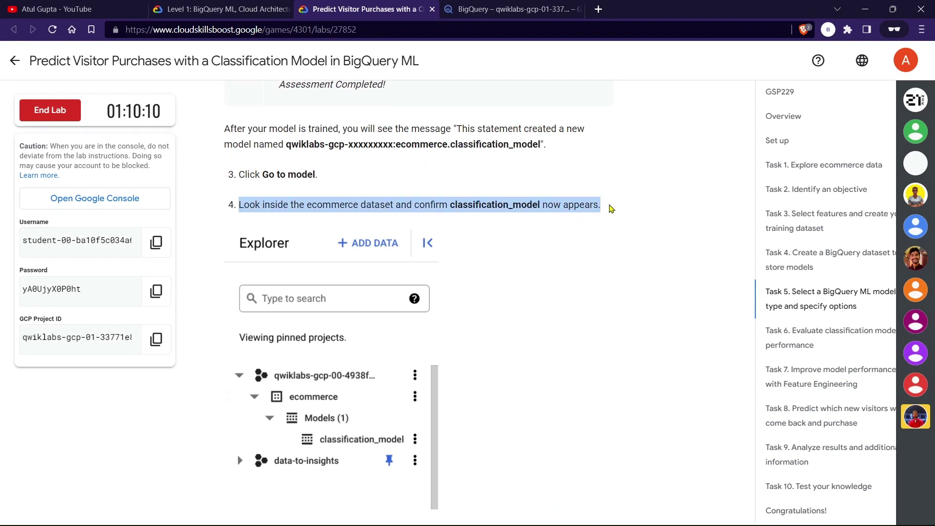
{"action": "scroll", "coordinate": [487, 209], "scroll_direction": "down", "scroll_amount": 5}
{"action": "scroll", "coordinate": [453, 249], "scroll_direction": "down", "scroll_amount": 5}
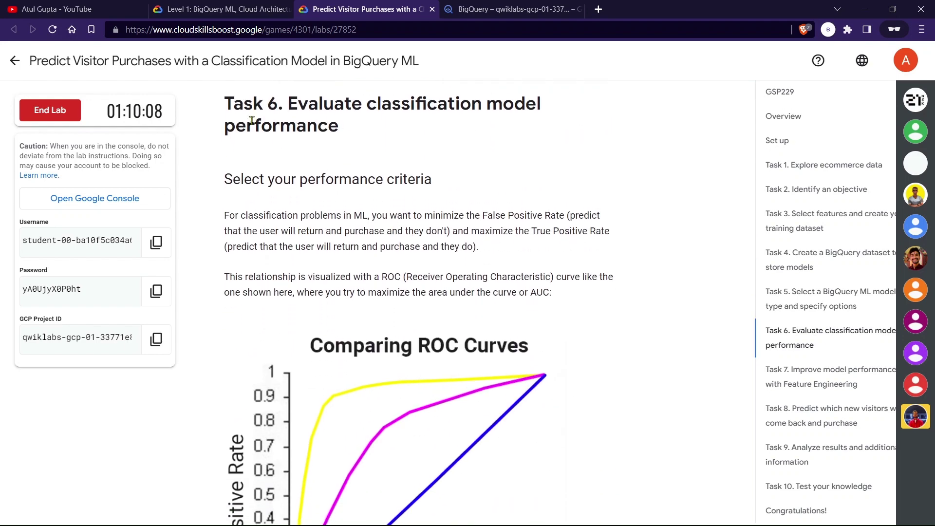
{"action": "left_click_drag", "start_coordinate": [281, 116], "coordinate": [351, 130]}
{"action": "scroll", "coordinate": [419, 217], "scroll_direction": "down", "scroll_amount": 12}
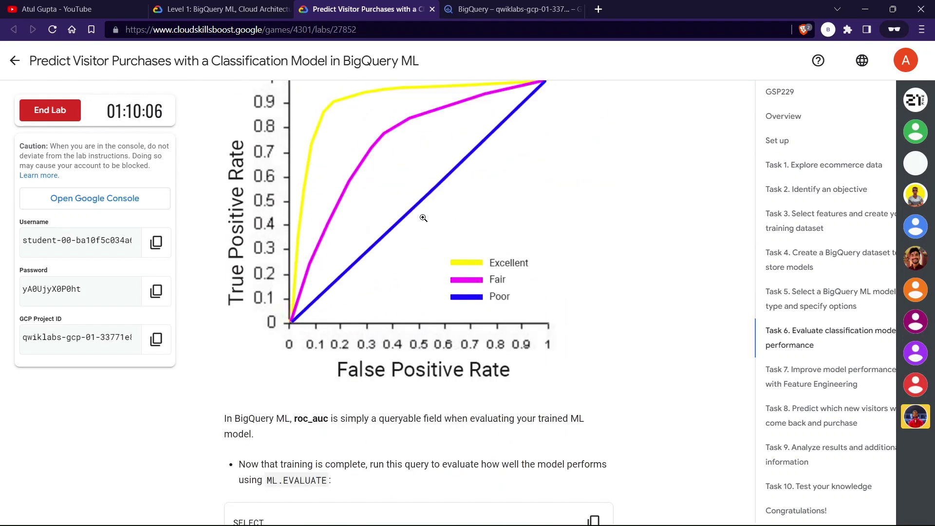
{"action": "scroll", "coordinate": [229, 120], "scroll_direction": "up", "scroll_amount": 1}
{"action": "left_click_drag", "start_coordinate": [238, 126], "coordinate": [326, 144]}
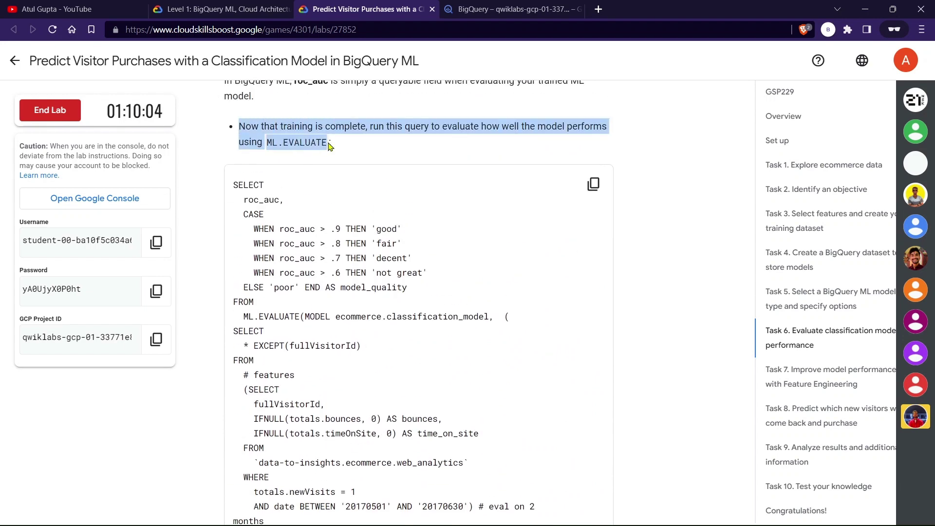
Step: Copy the Task 6 ML.EVALUATE query for ecommerce.classification_model and run it in a new BigQuery editor tab
{"action": "left_click", "coordinate": [529, 169]}
{"action": "left_click", "coordinate": [519, 15]}
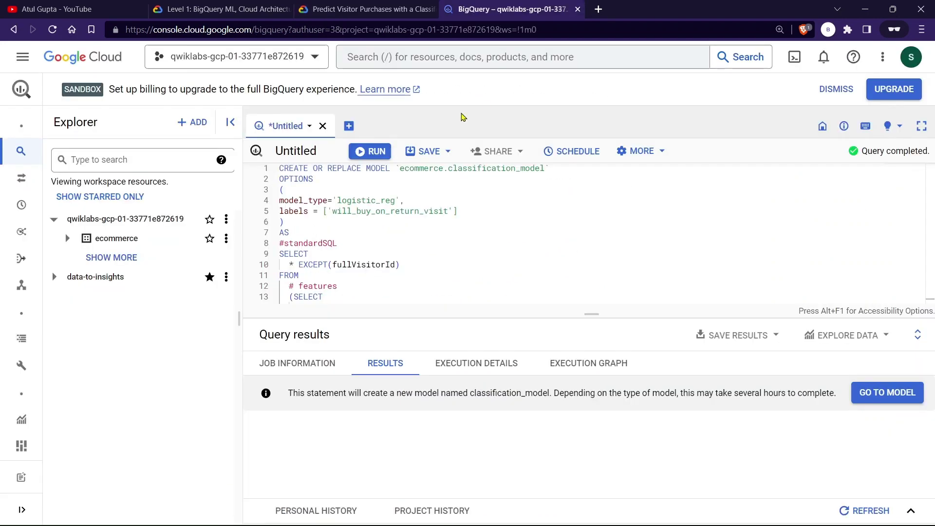
{"action": "key", "text": "ctrl+alt+n"}
{"action": "key", "text": "ctrl+v"}
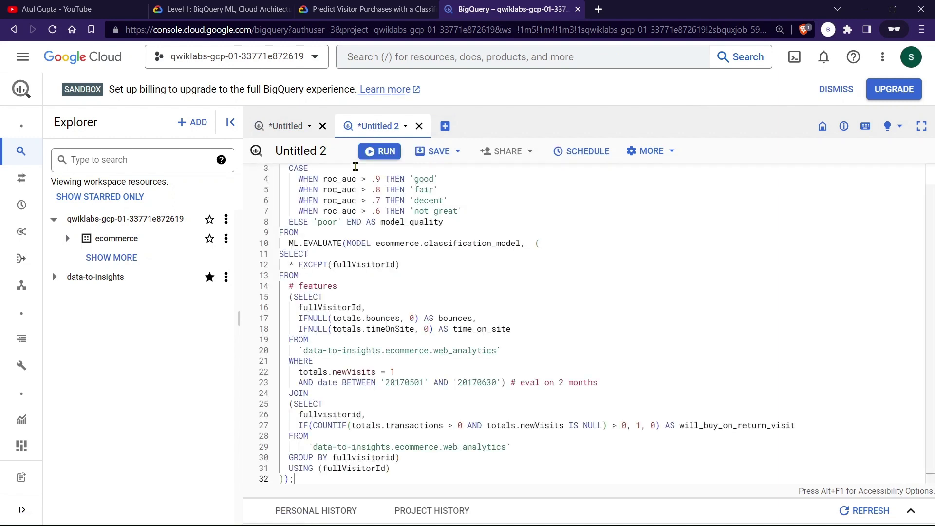
{"action": "key", "text": "ctrl+Return"}
{"action": "scroll", "coordinate": [465, 221], "scroll_direction": "up", "scroll_amount": 1}
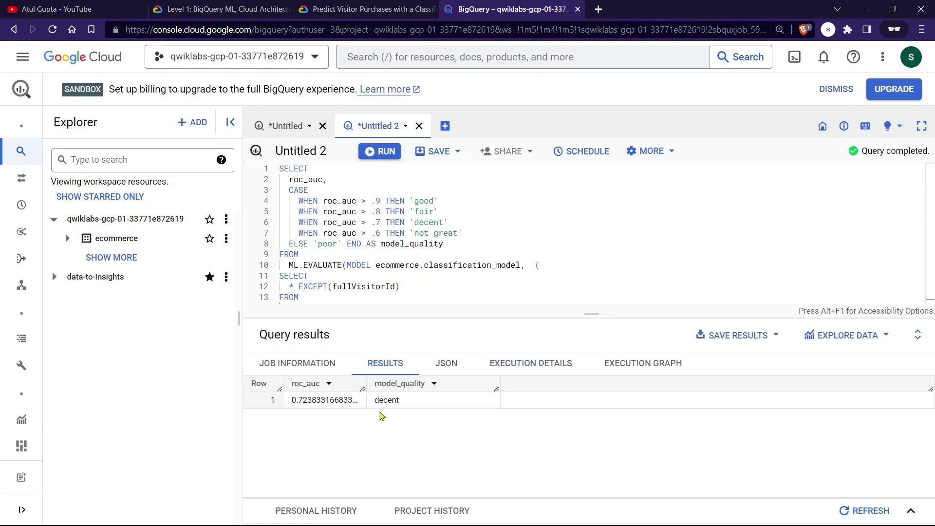
Step: Return to the lab page and check the progress of the "Evaluate classification model performance" objective in Task 6
{"action": "left_click", "coordinate": [389, 7]}
{"action": "scroll", "coordinate": [406, 183], "scroll_direction": "down", "scroll_amount": 12}
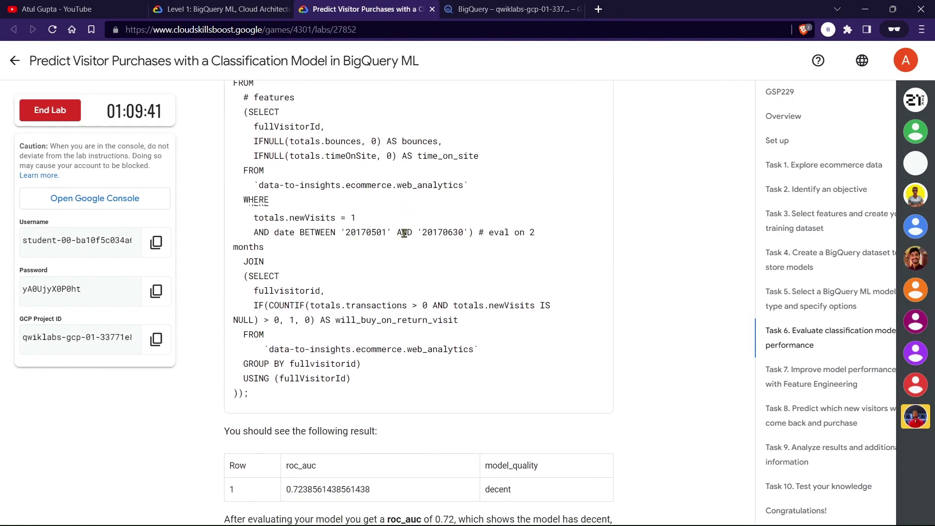
{"action": "left_click_drag", "start_coordinate": [283, 210], "coordinate": [471, 210]}
{"action": "left_click", "coordinate": [364, 233]}
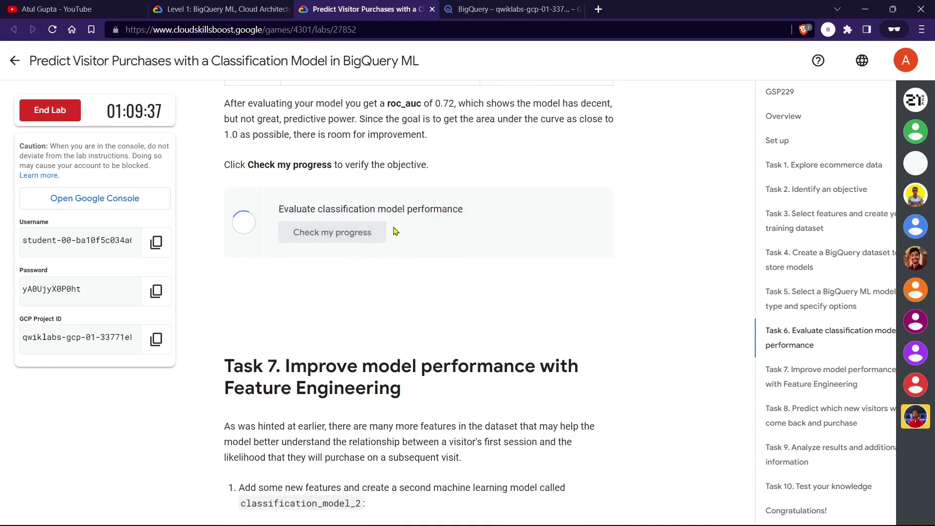
Step: Copy the Task 7 query that creates the second model, ecommerce.classification_model_2, with the added features
{"action": "scroll", "coordinate": [390, 232], "scroll_direction": "down", "scroll_amount": 3}
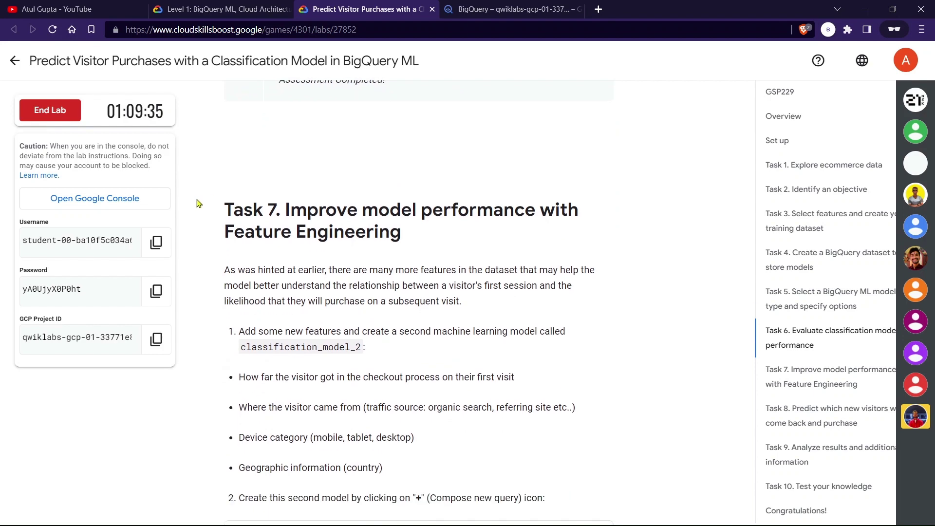
{"action": "left_click_drag", "start_coordinate": [200, 203], "coordinate": [400, 234]}
{"action": "left_click", "coordinate": [404, 236]}
{"action": "scroll", "coordinate": [401, 239], "scroll_direction": "down", "scroll_amount": 9}
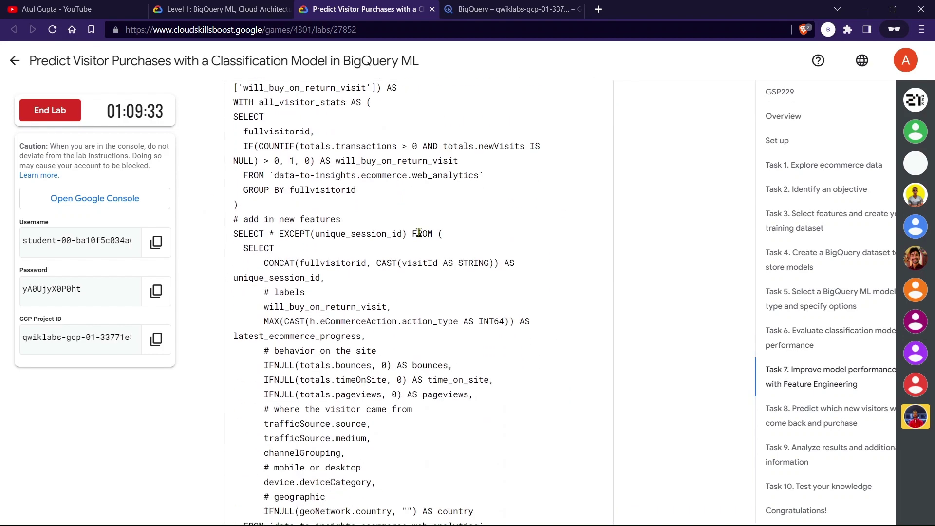
Step: Run the copied classification_model_2 training query in a new BigQuery editor tab and read the message about the model
{"action": "left_click", "coordinate": [529, 6]}
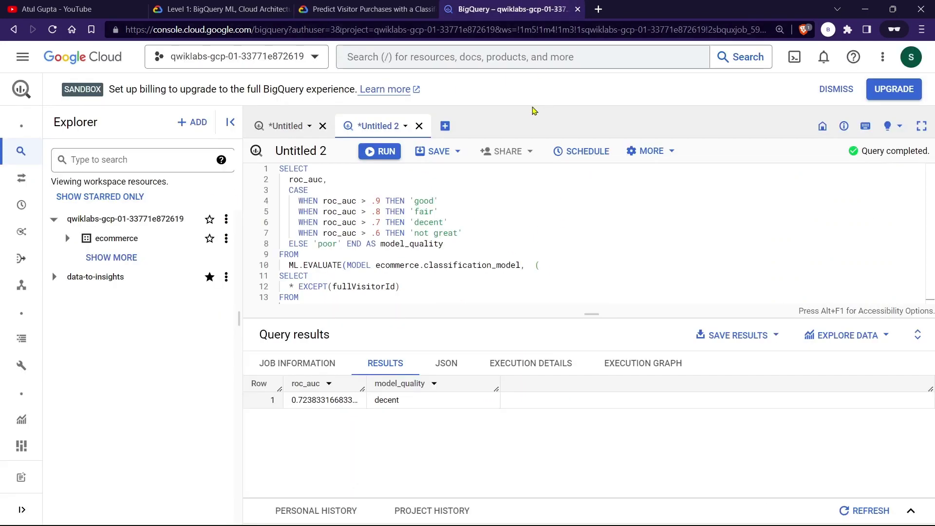
{"action": "left_click", "coordinate": [444, 125]}
{"action": "key", "text": "ctrl+v"}
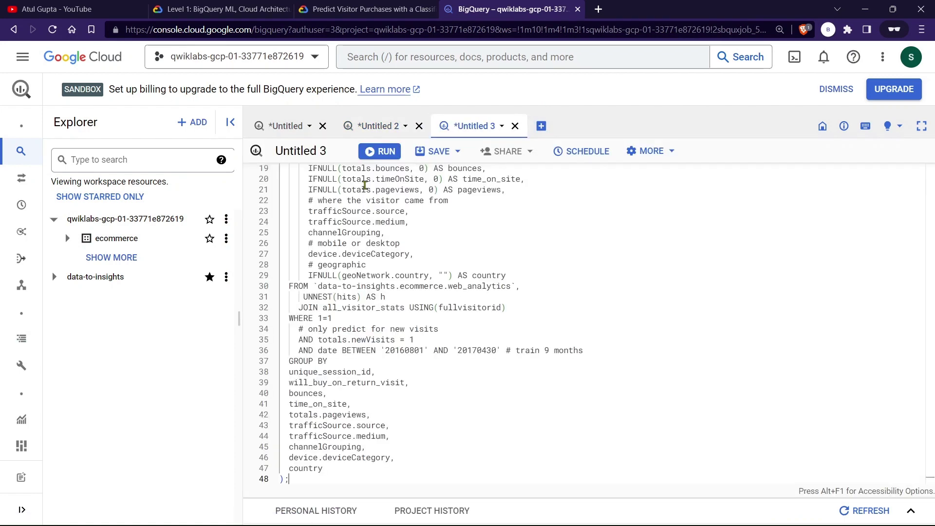
{"action": "key", "text": "ctrl+Return"}
{"action": "scroll", "coordinate": [445, 249], "scroll_direction": "up", "scroll_amount": 6}
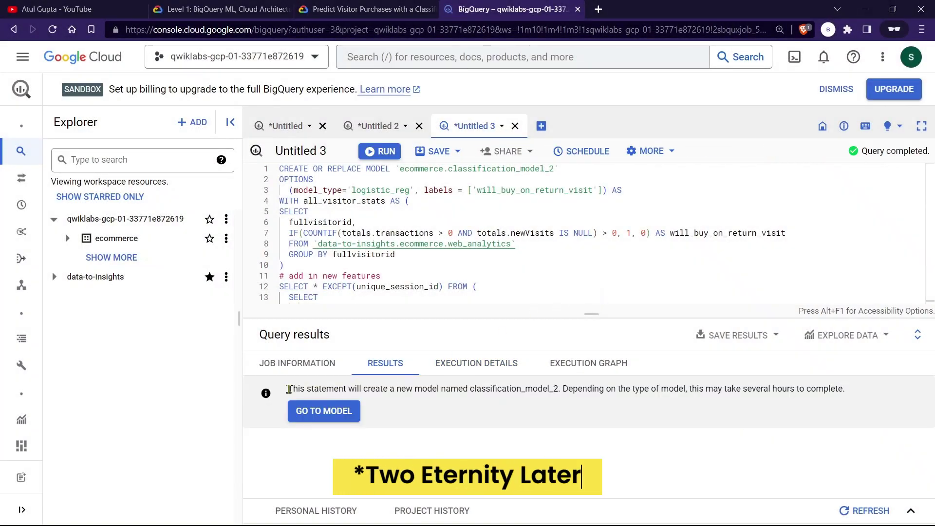
{"action": "left_click_drag", "start_coordinate": [289, 389], "coordinate": [797, 389]}
{"action": "left_click", "coordinate": [800, 388]}
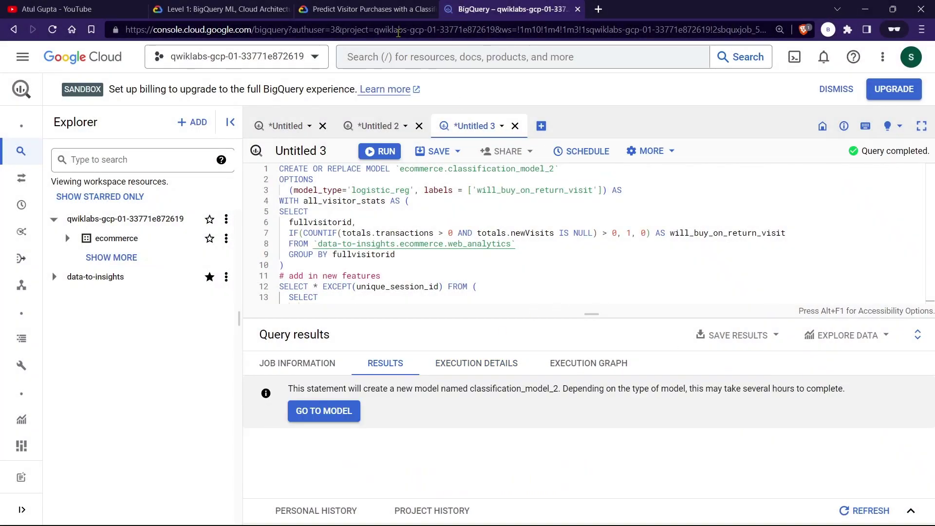
Step: Return to the lab page and check the progress of the Task 7 objective "Improve model performance with Feature Engineering(Create second model)"
{"action": "left_click", "coordinate": [385, 9]}
{"action": "scroll", "coordinate": [321, 262], "scroll_direction": "down", "scroll_amount": 15}
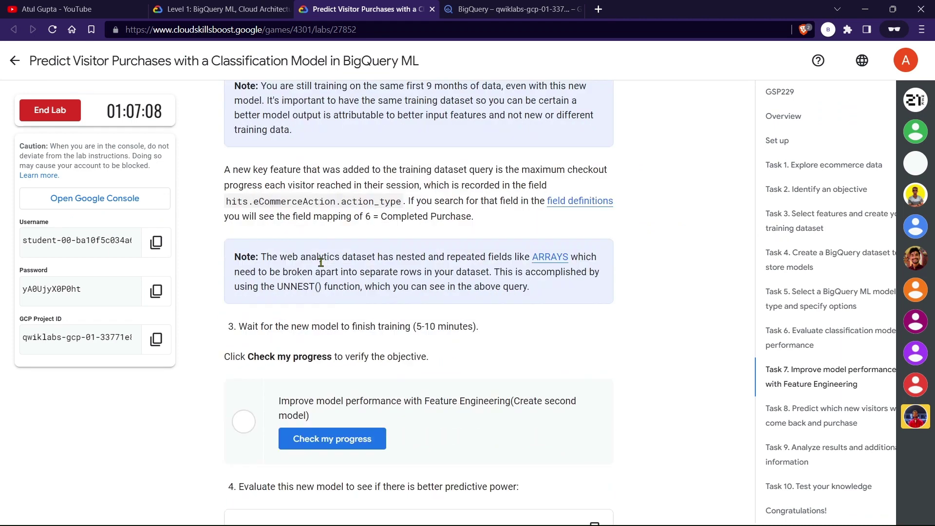
{"action": "scroll", "coordinate": [307, 344], "scroll_direction": "down", "scroll_amount": 2}
{"action": "left_click_drag", "start_coordinate": [284, 319], "coordinate": [317, 328]}
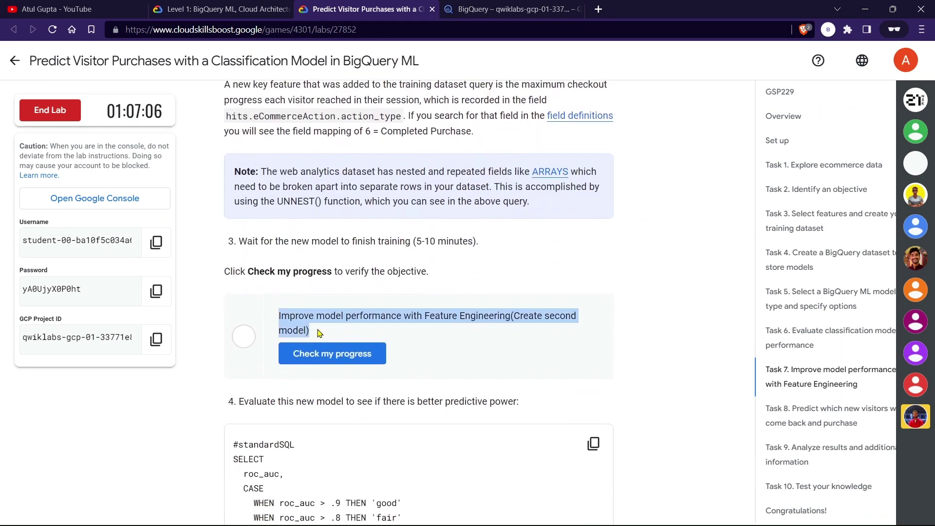
{"action": "left_click", "coordinate": [340, 354]}
{"action": "scroll", "coordinate": [411, 330], "scroll_direction": "down", "scroll_amount": 3}
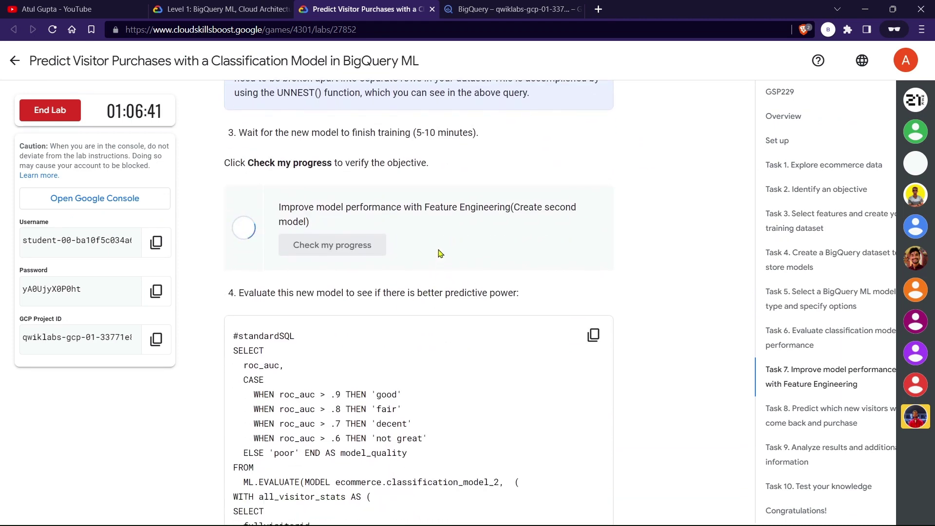
Step: Copy the Task 7 ML.EVALUATE query that assesses the predictive power of ecommerce.classification_model_2
{"action": "scroll", "coordinate": [432, 247], "scroll_direction": "down", "scroll_amount": 6}
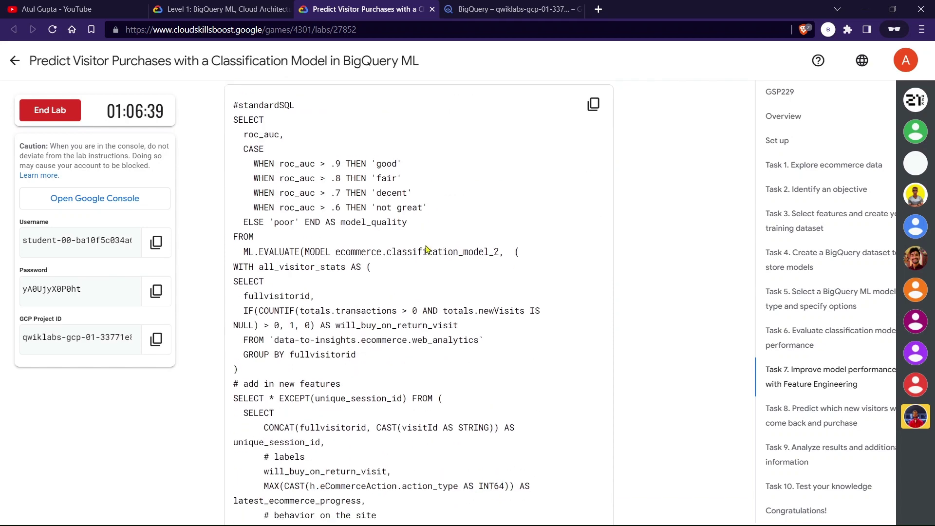
{"action": "scroll", "coordinate": [453, 199], "scroll_direction": "up", "scroll_amount": 2}
{"action": "left_click_drag", "start_coordinate": [236, 142], "coordinate": [517, 143]}
{"action": "left_click", "coordinate": [540, 160]}
Step: Run the copied classification_model_2 evaluation query in a new BigQuery editor tab
{"action": "left_click", "coordinate": [515, 5]}
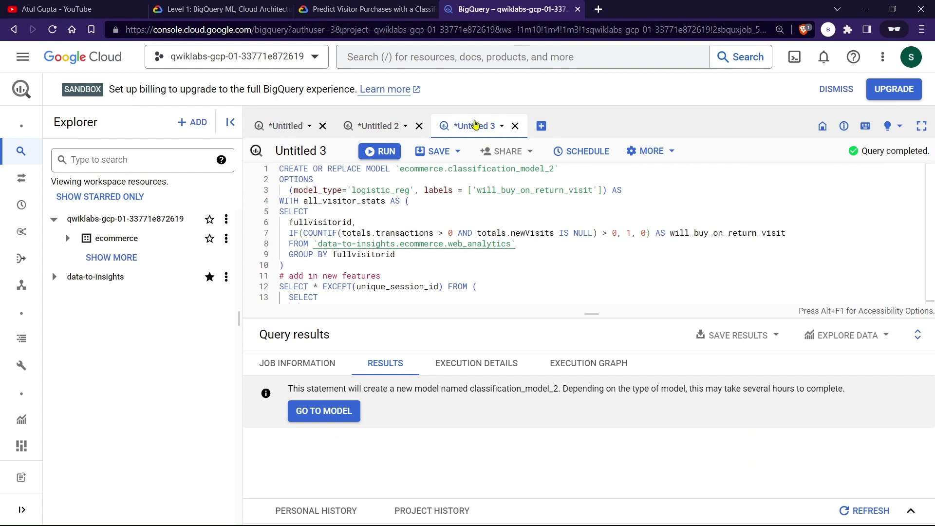
{"action": "key", "text": "ctrl+alt+n"}
{"action": "key", "text": "ctrl+v"}
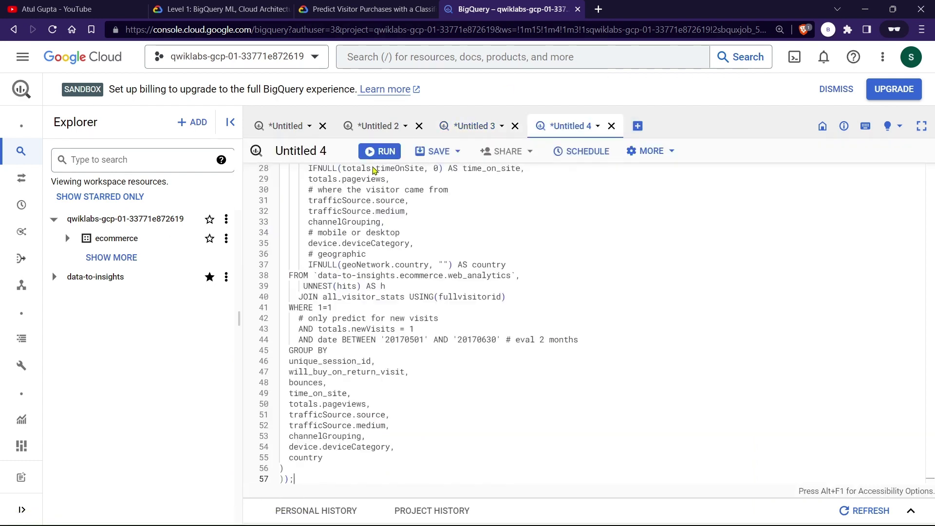
{"action": "key", "text": "ctrl+Return"}
{"action": "scroll", "coordinate": [488, 245], "scroll_direction": "up", "scroll_amount": 6}
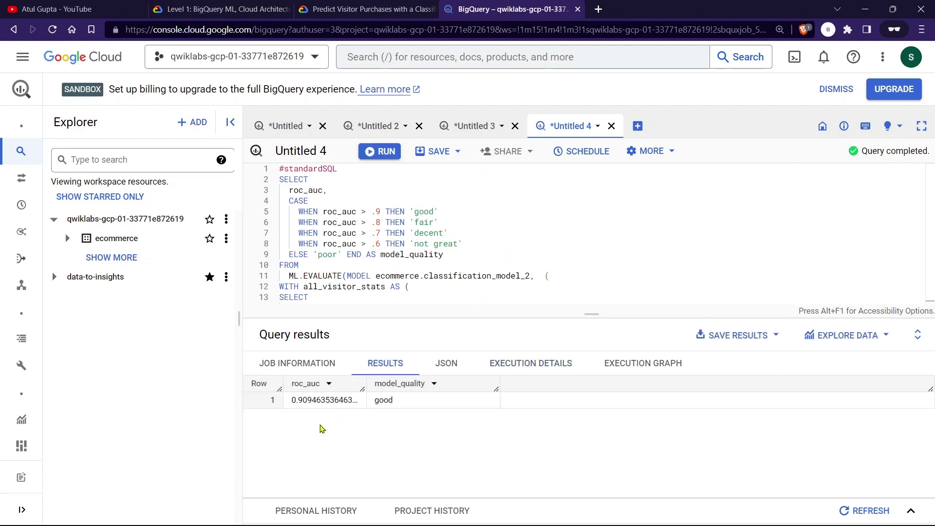
Step: Return to the lab page and check the progress of the Task 7 objective "Improve model performance with Feature Engineering(Better predictive power)"
{"action": "left_click", "coordinate": [370, 8]}
{"action": "scroll", "coordinate": [362, 254], "scroll_direction": "down", "scroll_amount": 15}
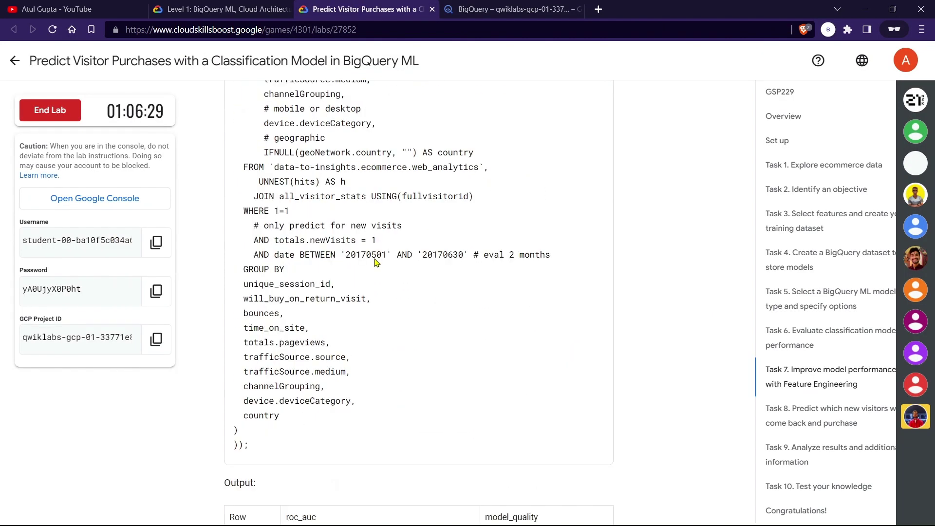
{"action": "scroll", "coordinate": [362, 254], "scroll_direction": "down", "scroll_amount": 8}
{"action": "left_click", "coordinate": [317, 112]}
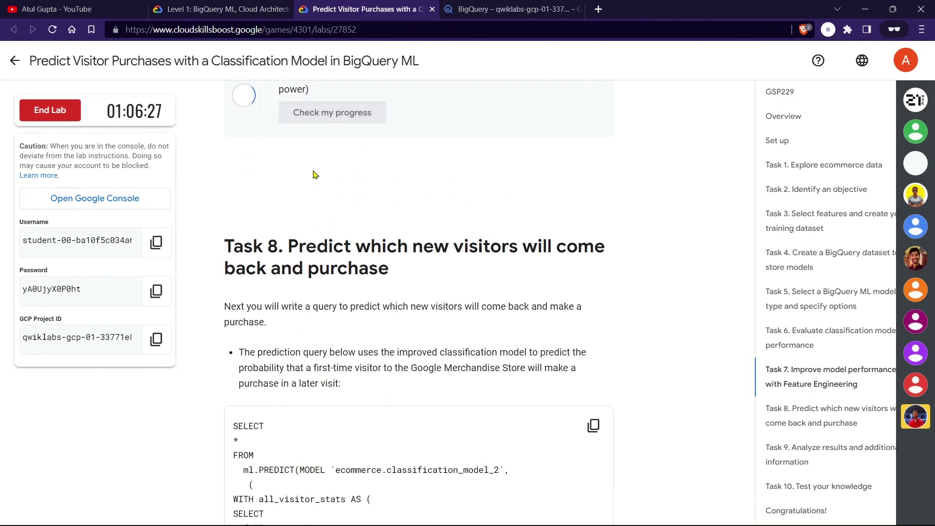
{"action": "scroll", "coordinate": [290, 143], "scroll_direction": "up", "scroll_amount": 1}
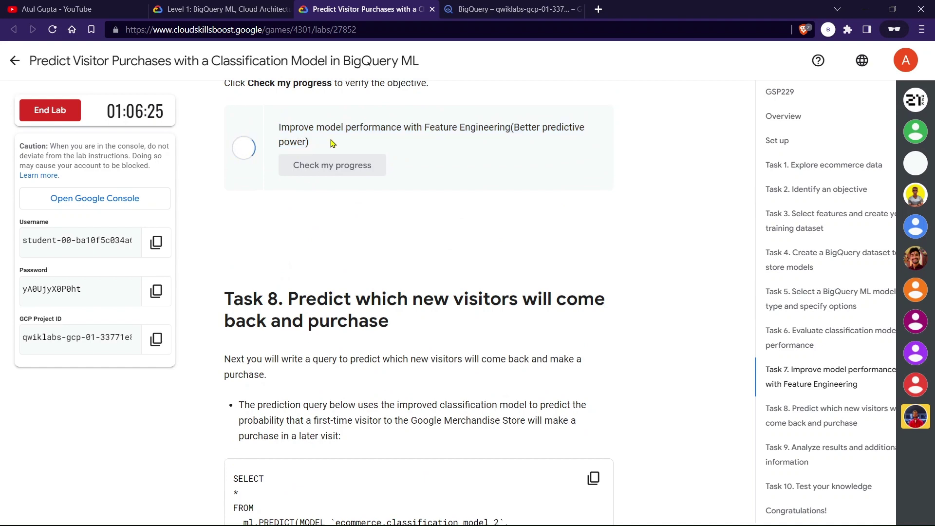
Step: Copy the Task 8 ml.PREDICT query that predicts which new visitors will come back and purchase
{"action": "scroll", "coordinate": [225, 117], "scroll_direction": "down", "scroll_amount": 4}
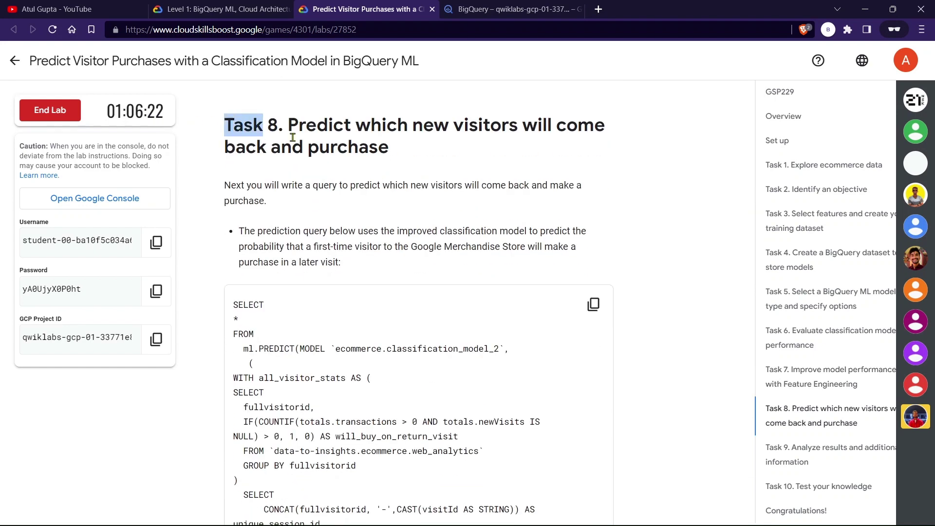
{"action": "left_click_drag", "start_coordinate": [292, 138], "coordinate": [406, 157]}
{"action": "left_click", "coordinate": [406, 156]}
{"action": "scroll", "coordinate": [486, 183], "scroll_direction": "down", "scroll_amount": 2}
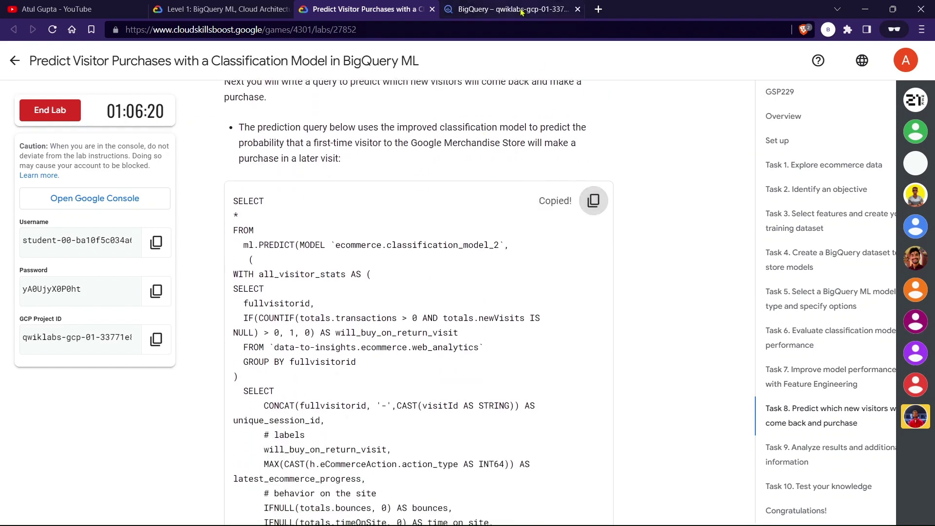
Step: Run the copied ml.PREDICT query for classification_model_2 in a new BigQuery editor tab
{"action": "left_click", "coordinate": [521, 12]}
{"action": "left_click", "coordinate": [639, 126]}
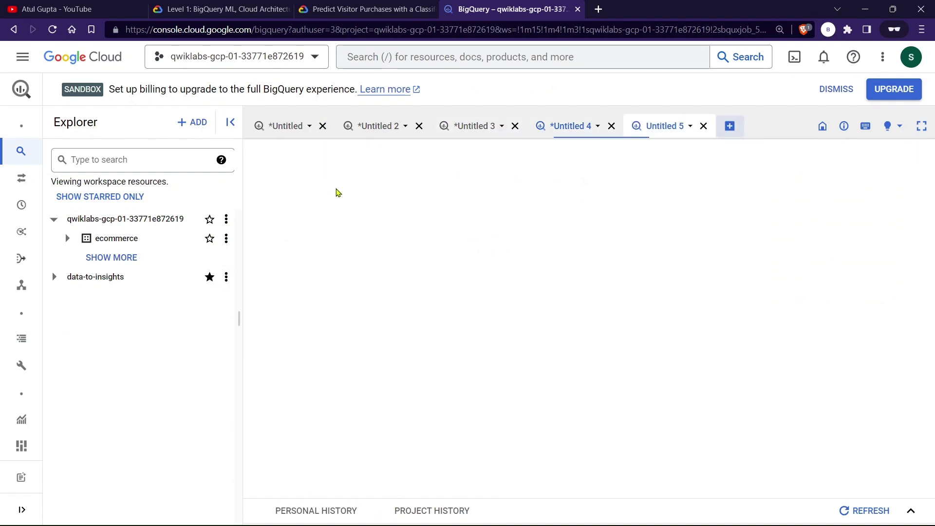
{"action": "key", "text": "ctrl+v"}
{"action": "key", "text": "ctrl+Return"}
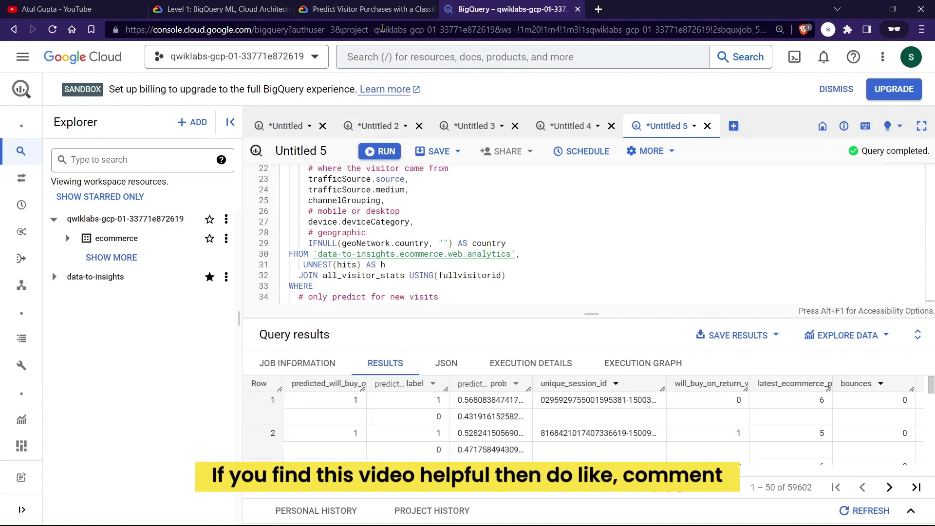
Step: Return to the lab page and check the progress of the Task 8 objective "Predict which new visitors will come back and purchase"
{"action": "key", "text": "ctrl+shift+Tab"}
{"action": "scroll", "coordinate": [356, 225], "scroll_direction": "down", "scroll_amount": 10}
{"action": "scroll", "coordinate": [355, 225], "scroll_direction": "down", "scroll_amount": 4}
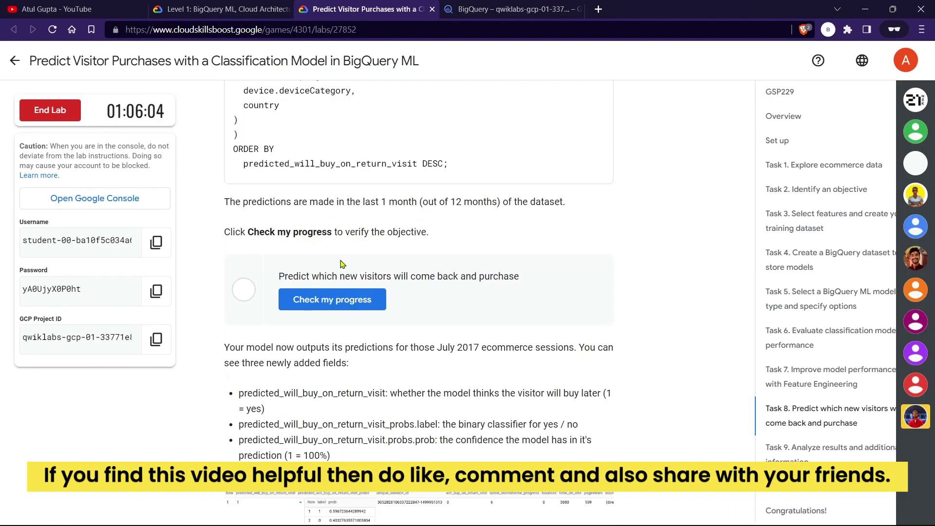
{"action": "left_click", "coordinate": [332, 299]}
{"action": "left_click_drag", "start_coordinate": [277, 277], "coordinate": [536, 281]}
{"action": "left_click", "coordinate": [540, 281]}
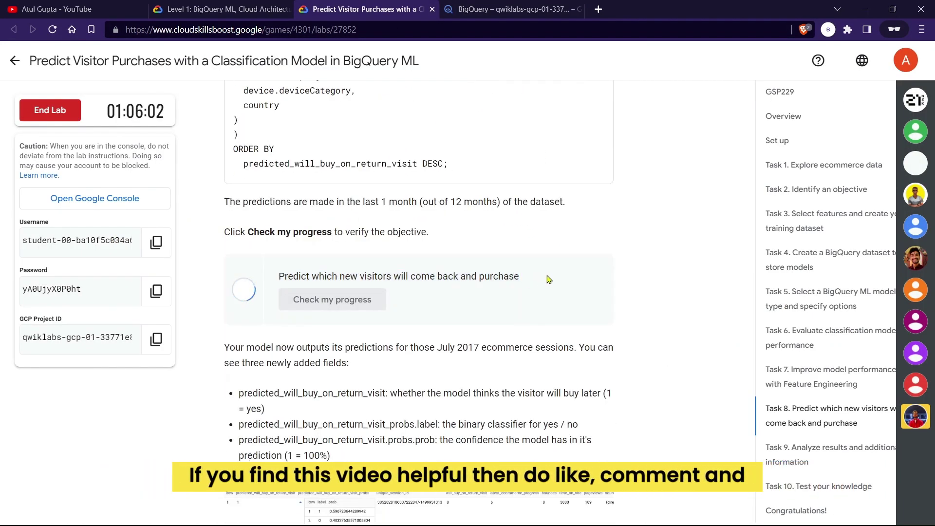
Step: Go to the Congratulations section, end the lab, and submit a five-star satisfaction rating
{"action": "left_click", "coordinate": [784, 512]}
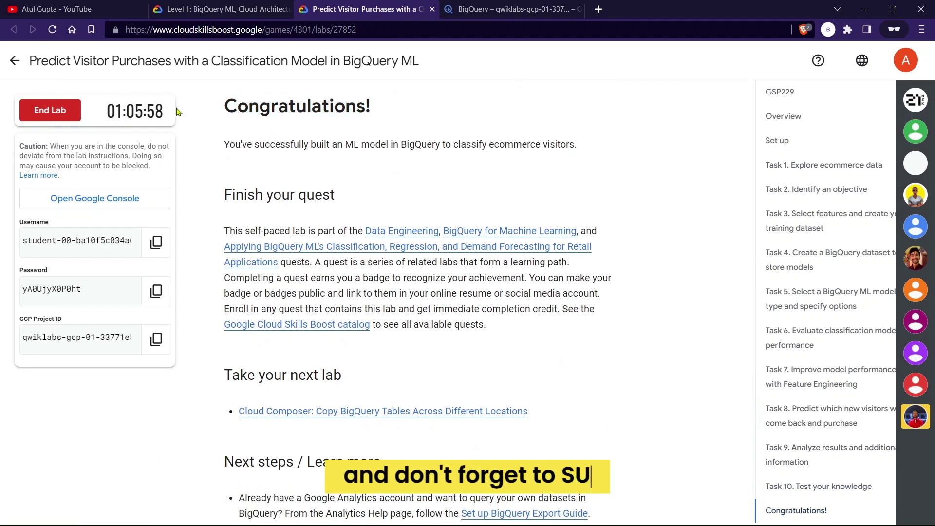
{"action": "left_click", "coordinate": [49, 110]}
{"action": "left_click", "coordinate": [589, 332]}
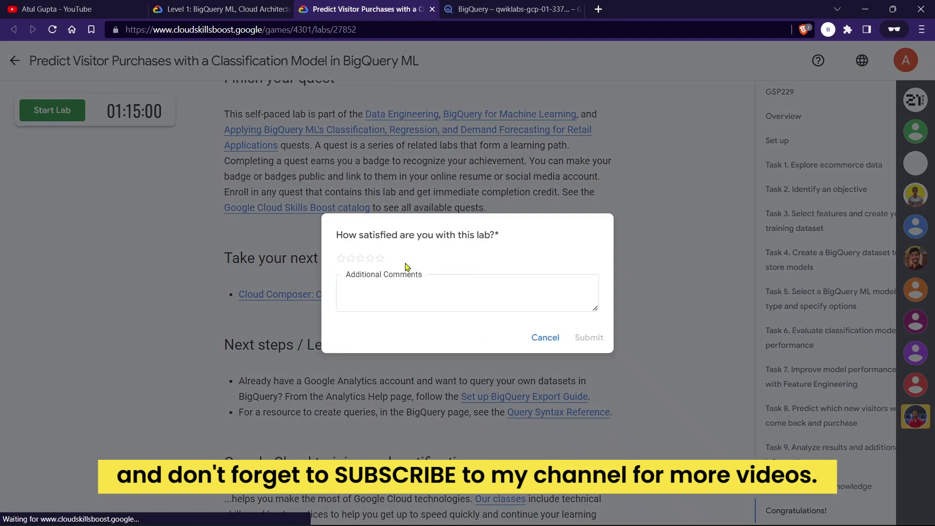
{"action": "left_click", "coordinate": [381, 258]}
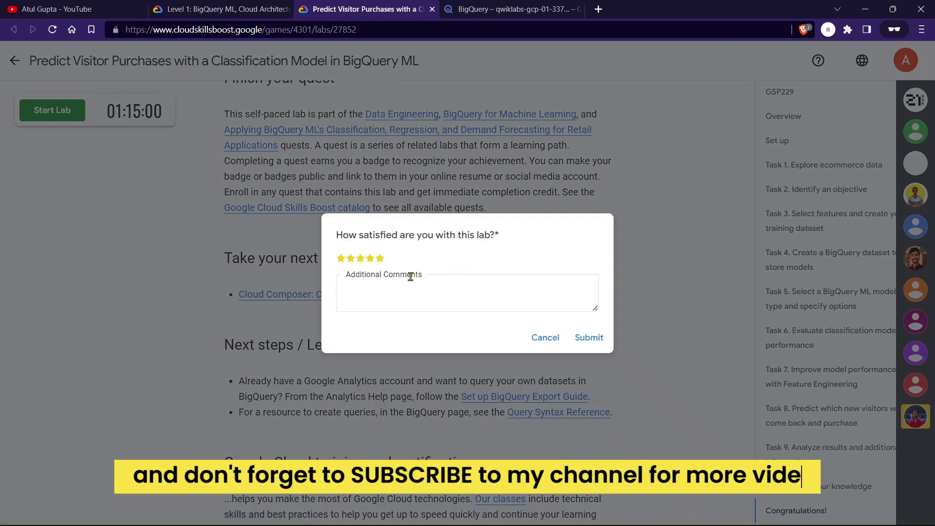
{"action": "left_click", "coordinate": [589, 337]}
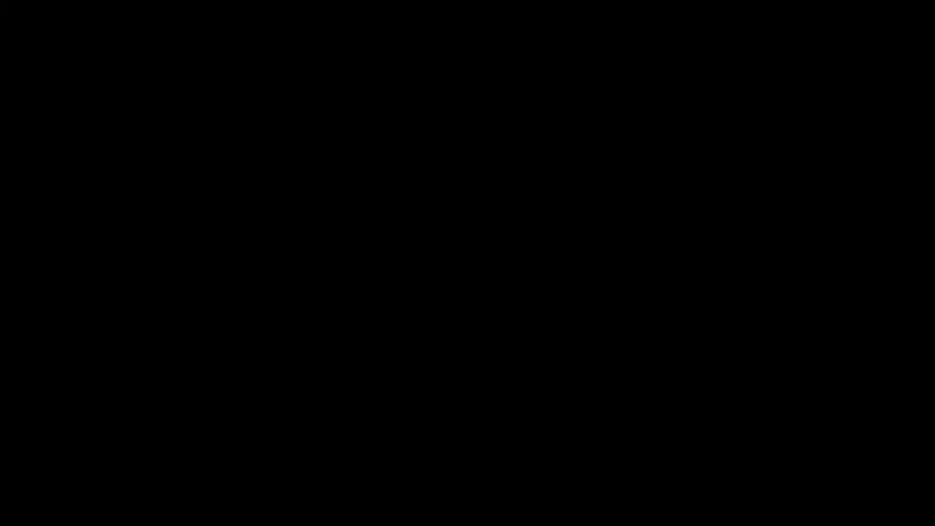